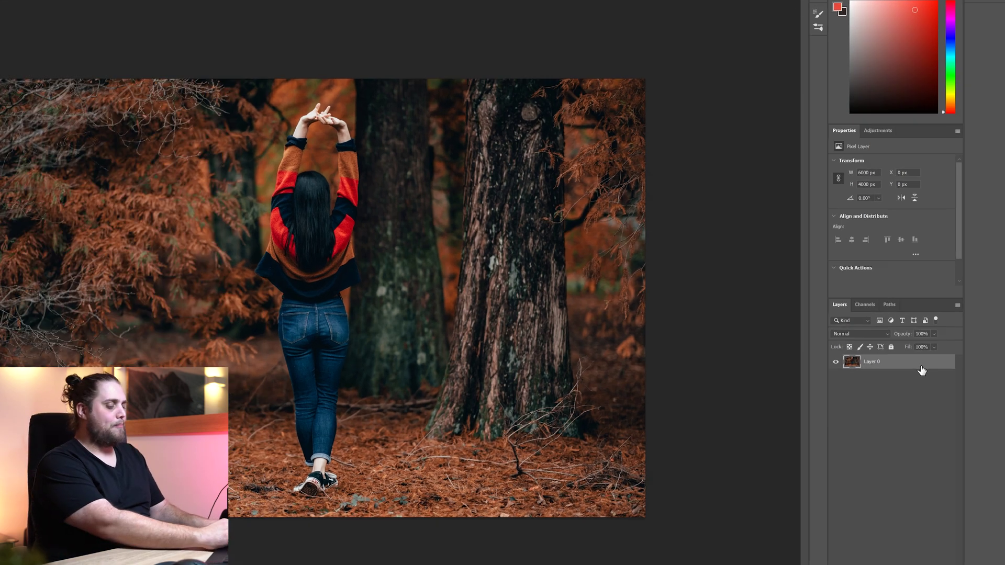
Duplicate Layer 0 into Layer 0 copy, closing the layer context menu unchanged.
{"action": "key", "text": "ctrl+j"}
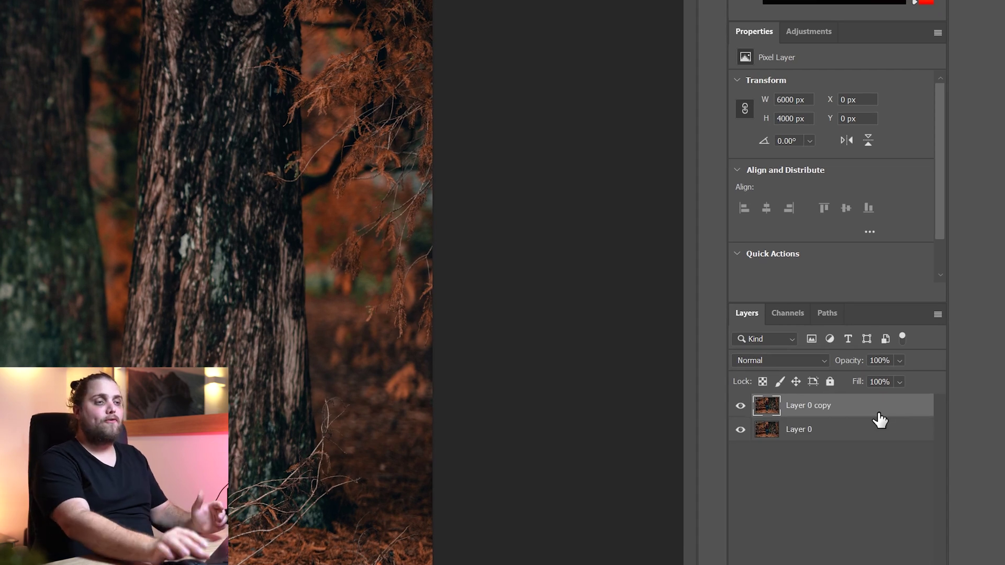
{"action": "right_click", "coordinate": [879, 418]}
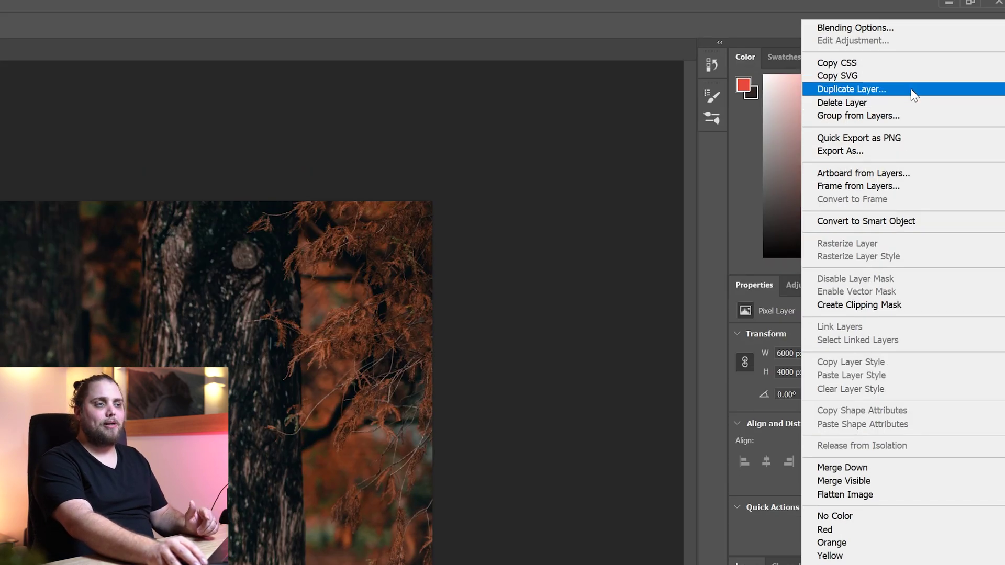
{"action": "key", "text": "Escape"}
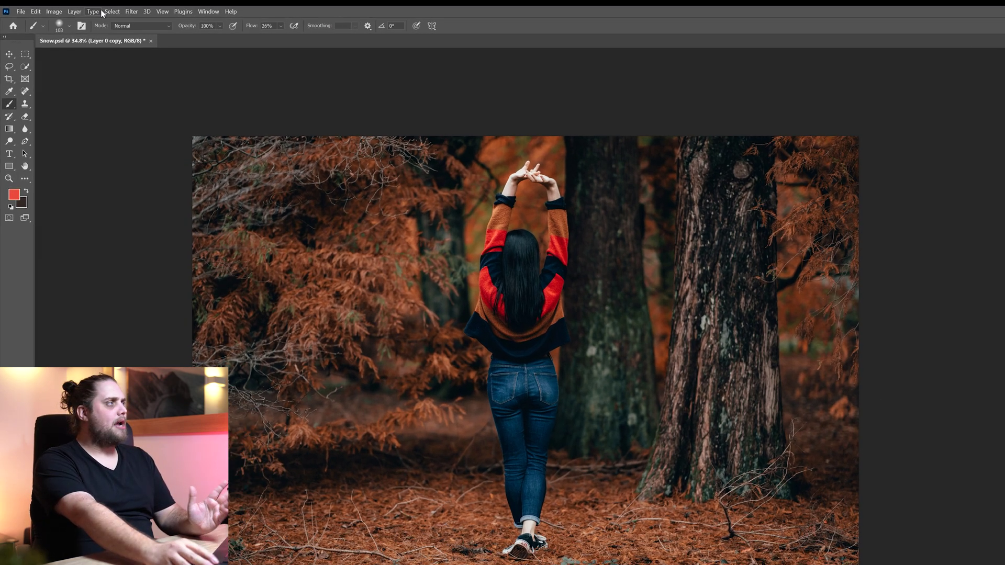
Make a Color Range selection sampled from the brown forest floor at Fuzziness 149.
{"action": "left_click", "coordinate": [90, 13]}
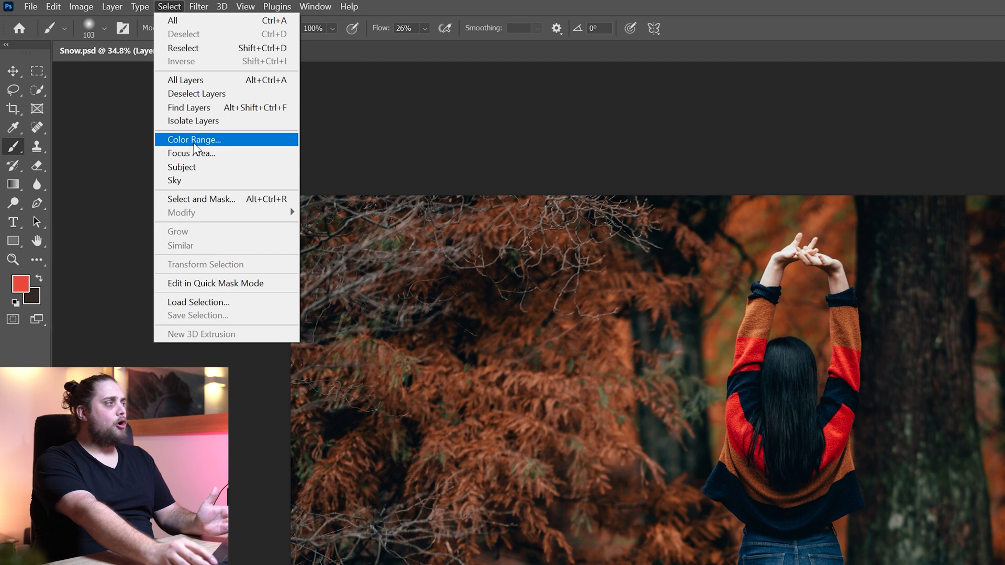
{"action": "left_click", "coordinate": [193, 139]}
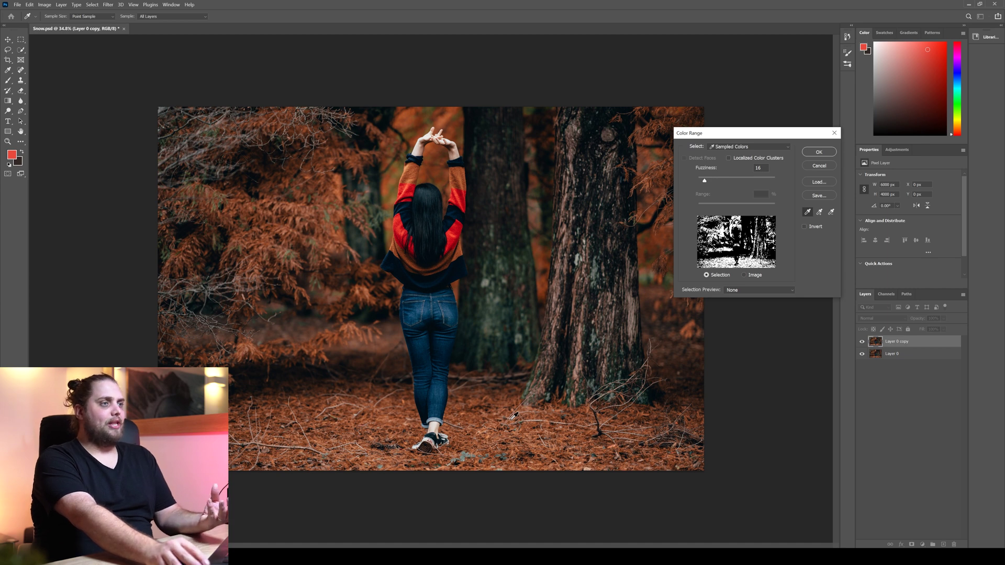
{"action": "left_click", "coordinate": [807, 213]}
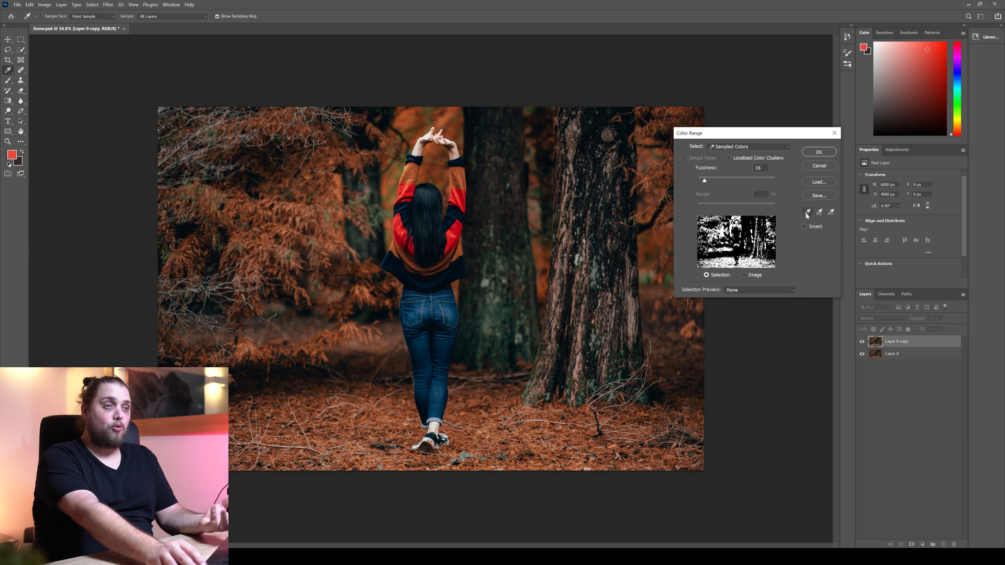
{"action": "left_click", "coordinate": [807, 212]}
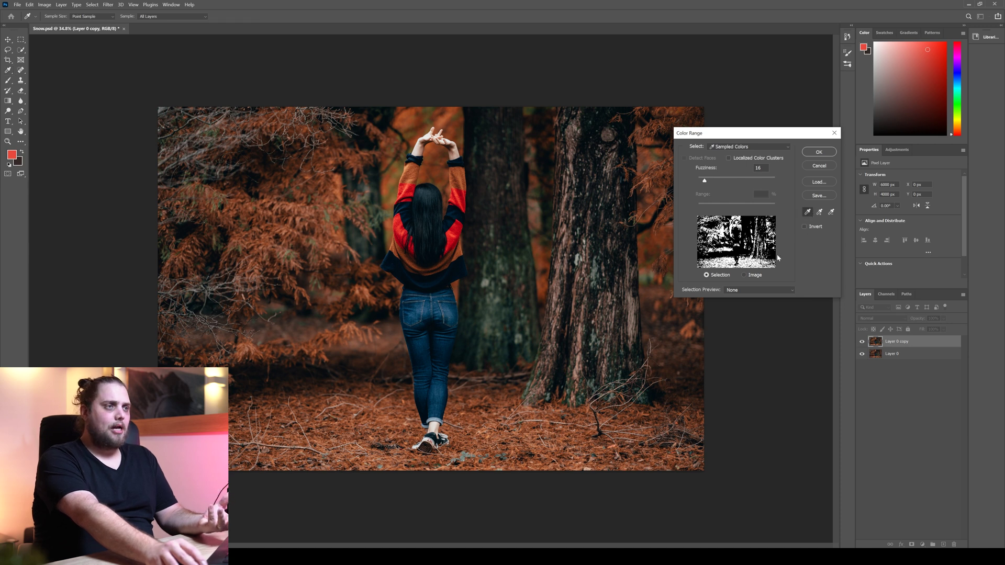
{"action": "left_click", "coordinate": [481, 418]}
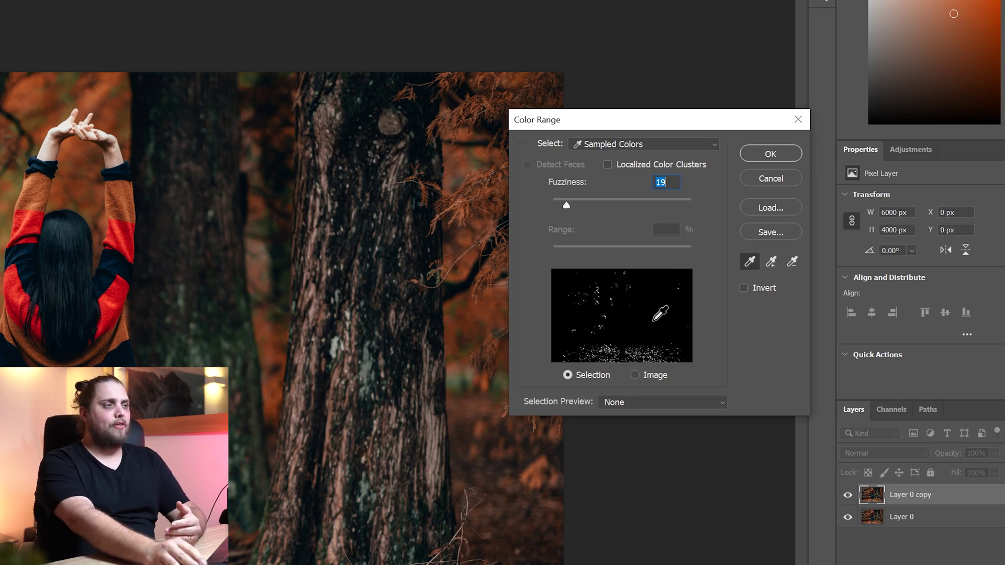
{"action": "left_click_drag", "start_coordinate": [567, 207], "coordinate": [657, 207]}
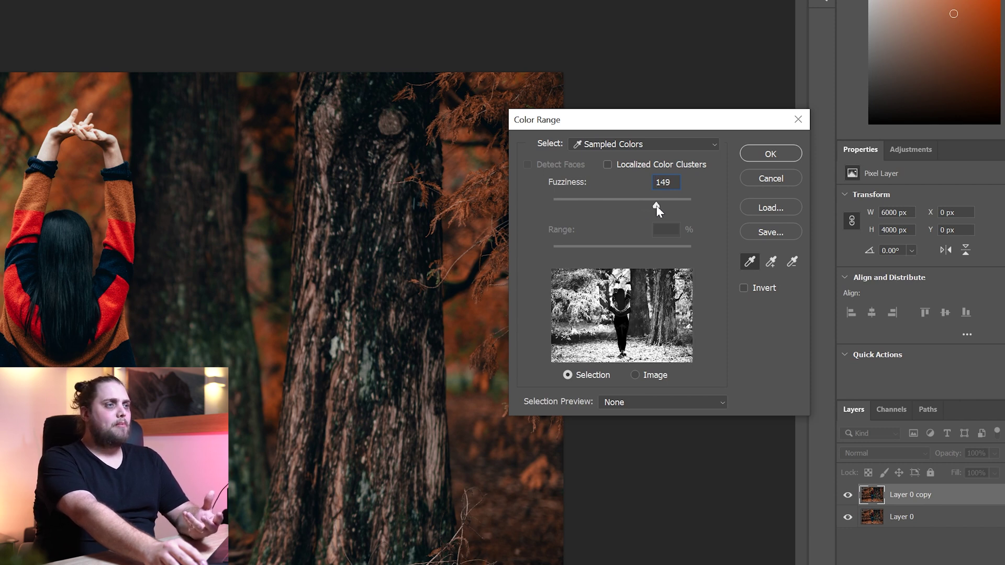
{"action": "left_click_drag", "start_coordinate": [656, 206], "coordinate": [656, 206]}
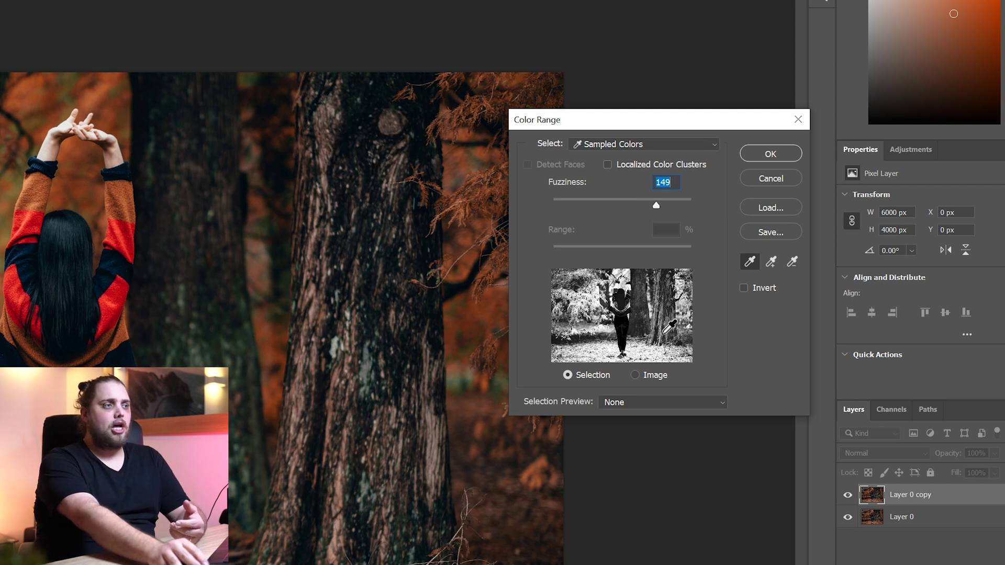
{"action": "left_click", "coordinate": [768, 157]}
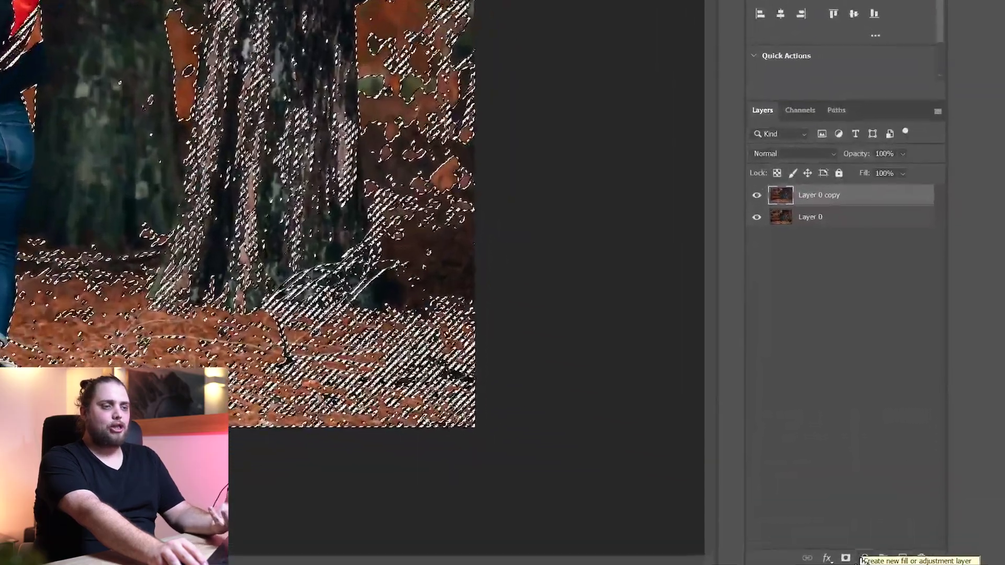
Add a Solid Color fill layer in white (#ffffff) over the autumn-tone selection.
{"action": "left_click", "coordinate": [864, 559]}
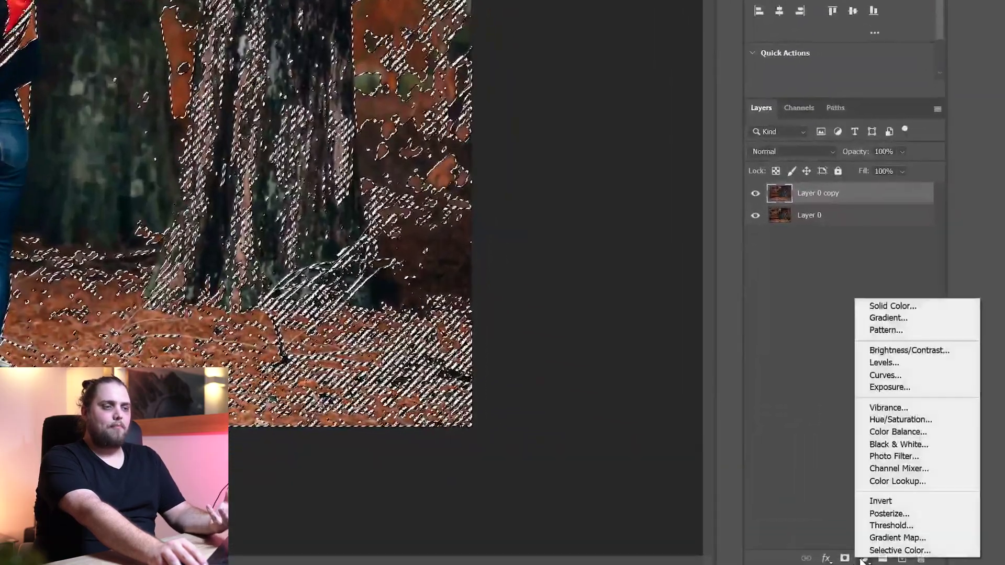
{"action": "left_click", "coordinate": [896, 306]}
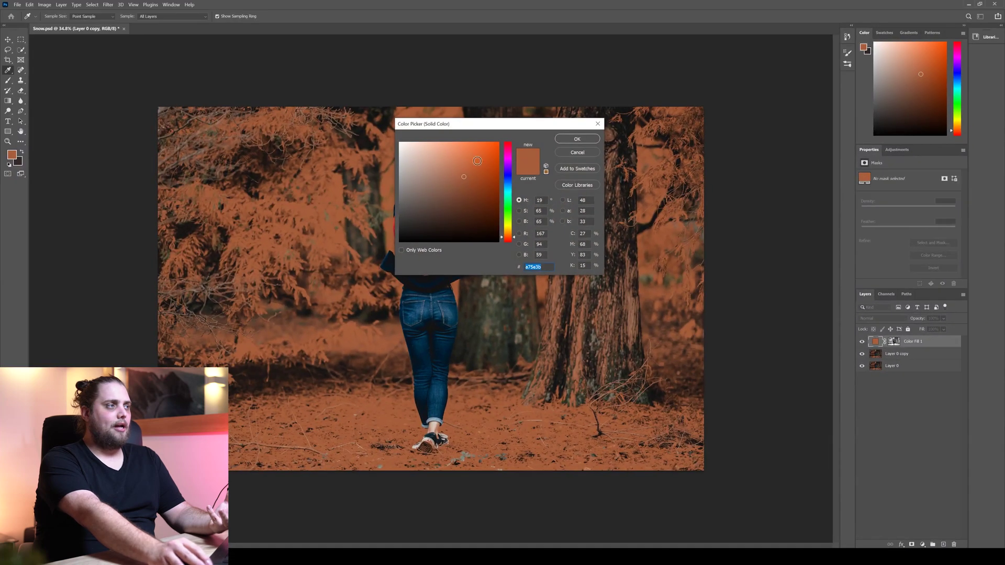
{"action": "left_click_drag", "start_coordinate": [477, 161], "coordinate": [384, 134]}
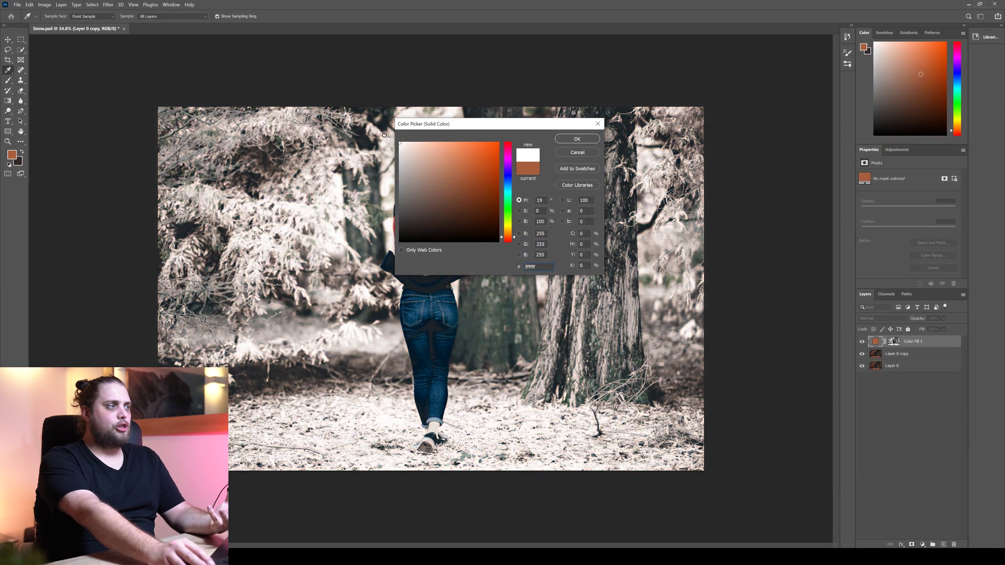
{"action": "left_click", "coordinate": [577, 139]}
{"action": "key", "text": "b"}
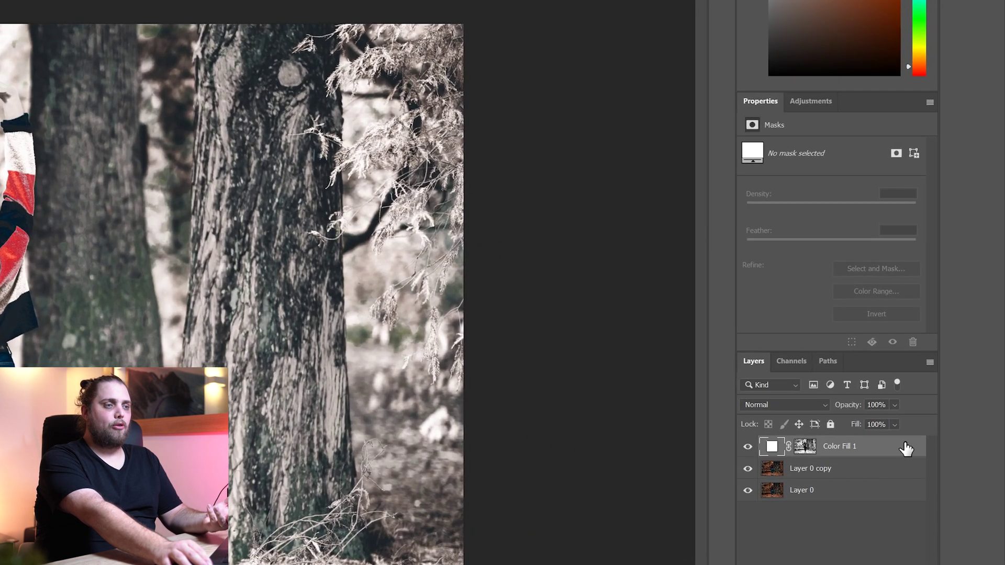
Split Color Fill 1's Underlying Layer black Blend If slider to about 3/26.
{"action": "double_click", "coordinate": [904, 446]}
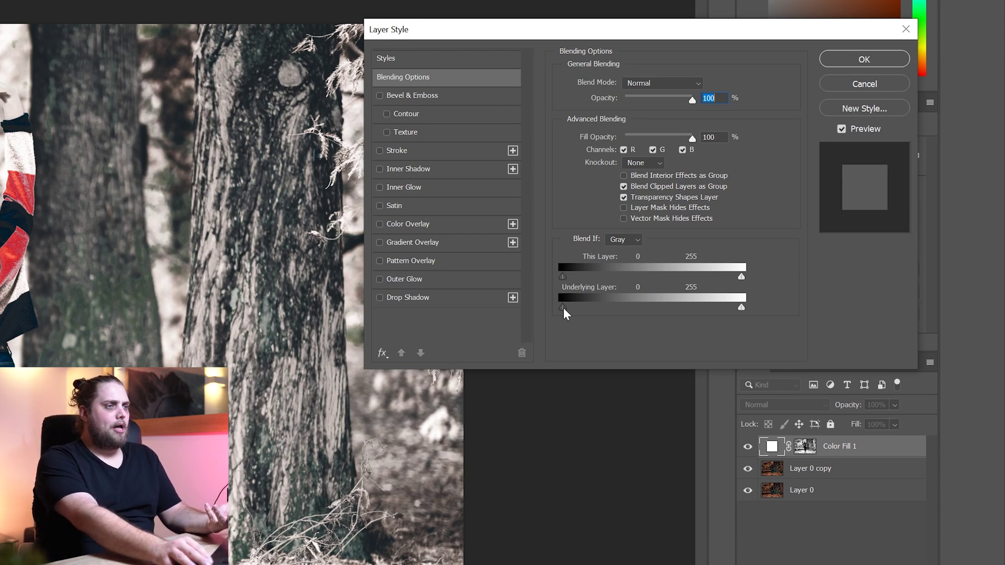
{"action": "left_click_drag", "start_coordinate": [565, 309], "coordinate": [572, 307]}
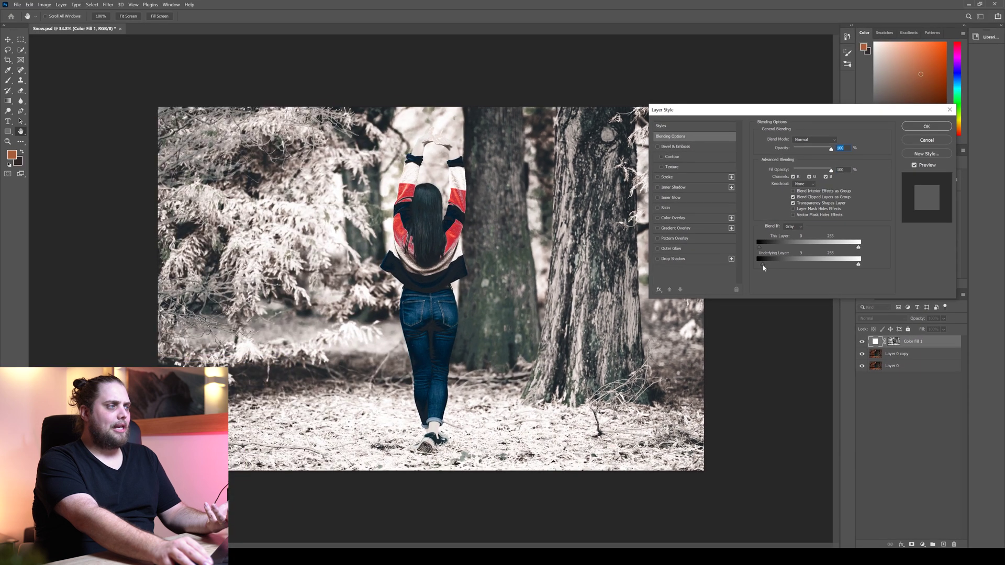
{"action": "left_click_drag", "start_coordinate": [764, 264], "coordinate": [765, 265]}
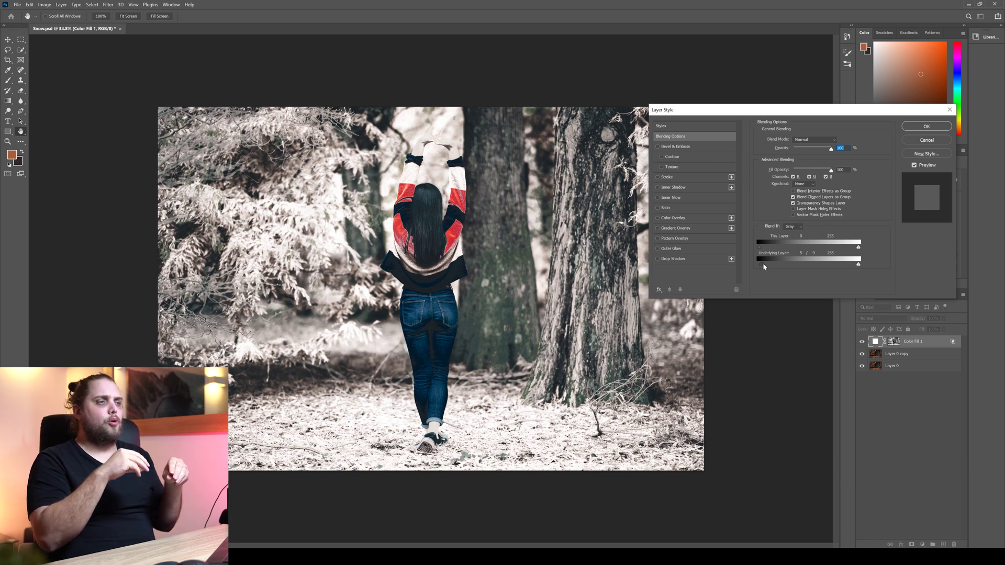
{"action": "mouse_move", "coordinate": [761, 264]}
{"action": "left_mouse_down"}
{"action": "mouse_move", "coordinate": [834, 264]}
{"action": "mouse_move", "coordinate": [762, 266]}
{"action": "left_mouse_up"}
{"action": "key", "text": "alt"}
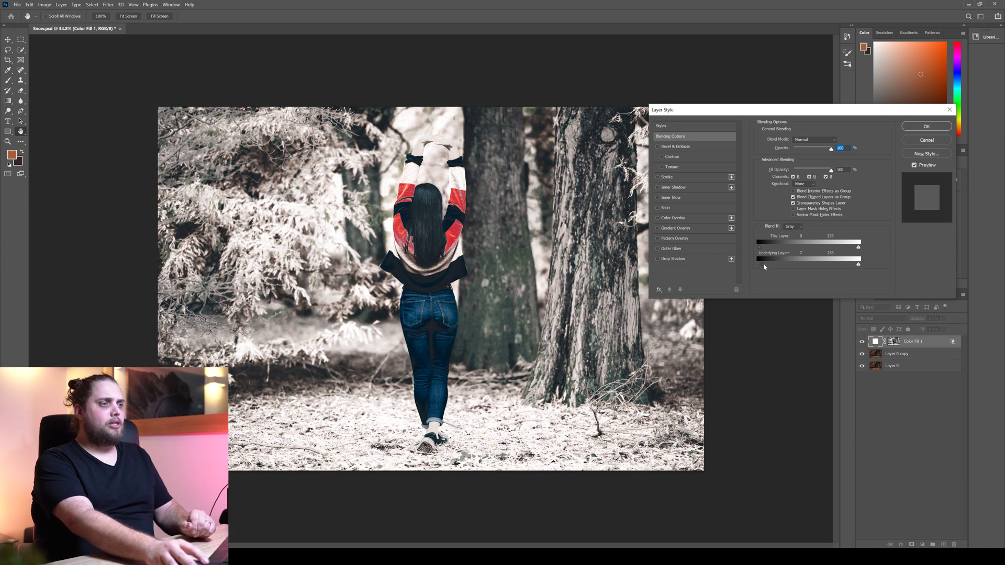
{"action": "left_click_drag", "start_coordinate": [764, 266], "coordinate": [771, 267]}
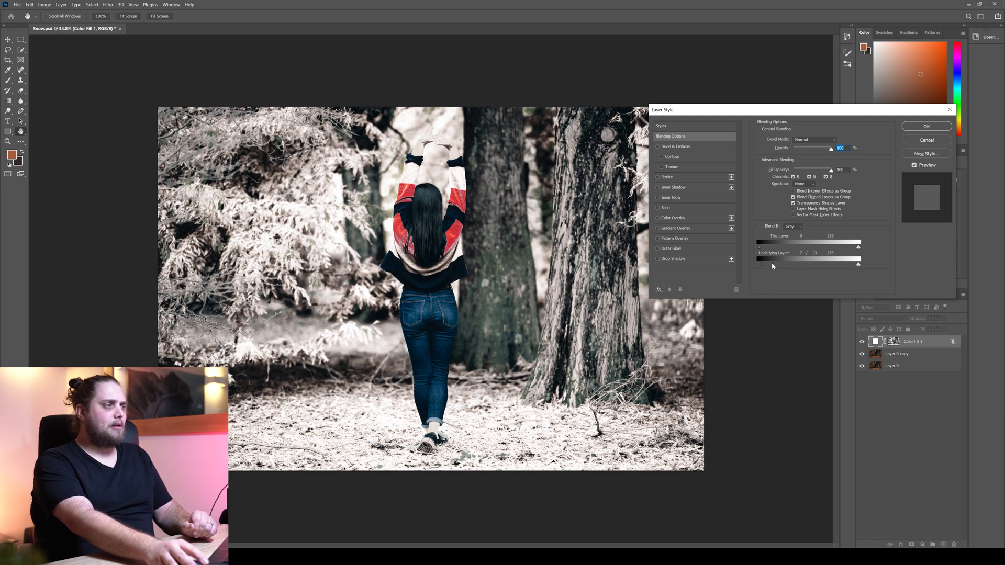
{"action": "left_click_drag", "start_coordinate": [771, 263], "coordinate": [768, 263]}
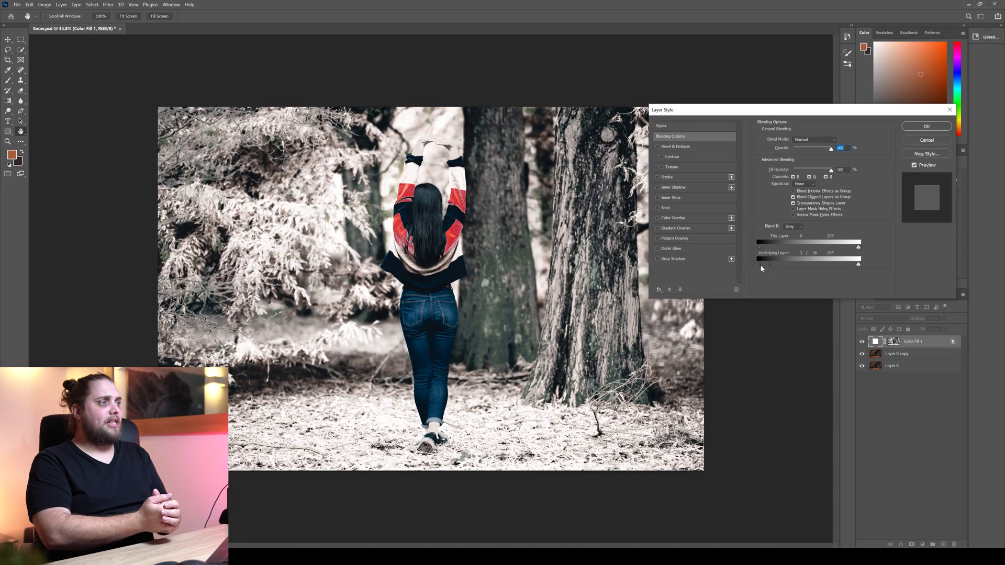
{"action": "left_click", "coordinate": [928, 127]}
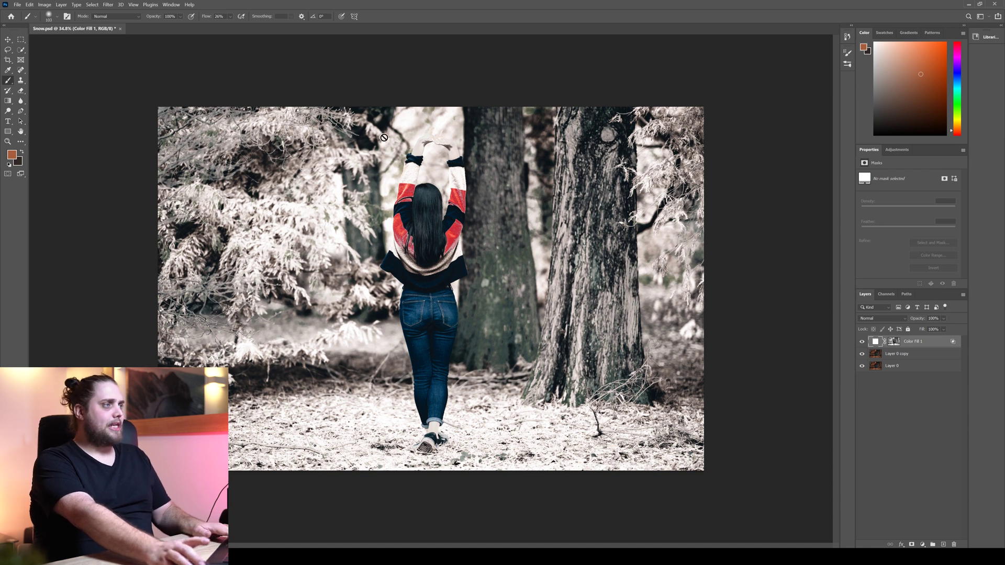
Zoom in and paint on Color Fill 1's mask over the raised hands.
{"action": "scroll", "coordinate": [452, 105], "scroll_direction": "up", "scroll_amount": 2}
{"action": "scroll", "coordinate": [452, 104], "scroll_direction": "up", "scroll_amount": 3}
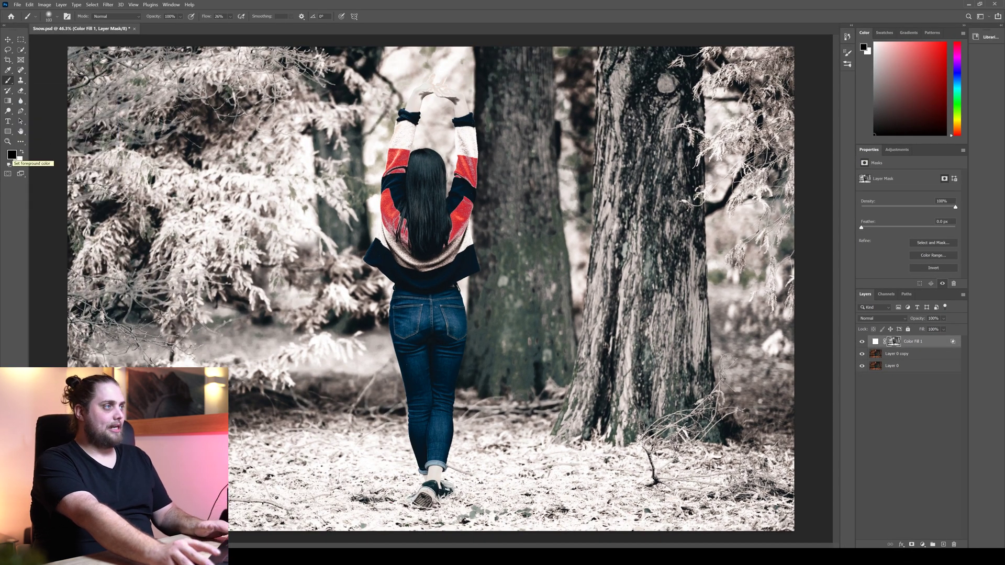
{"action": "scroll", "coordinate": [435, 97], "scroll_direction": "up", "scroll_amount": 6}
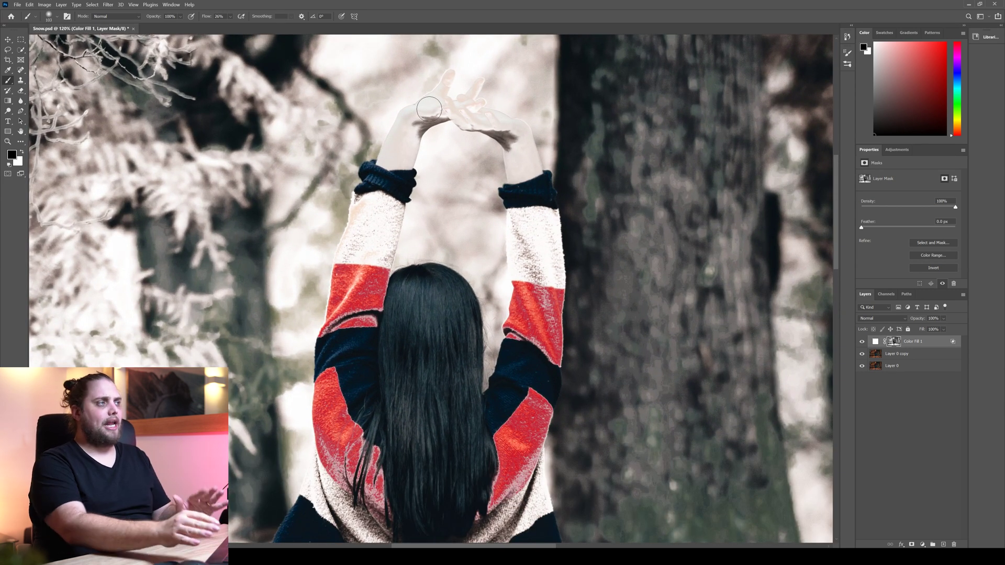
{"action": "mouse_move", "coordinate": [430, 109]}
{"action": "left_mouse_down"}
{"action": "mouse_move", "coordinate": [445, 110]}
{"action": "mouse_move", "coordinate": [417, 139]}
{"action": "left_mouse_up"}
Make the brush harder at 59% flow and about 64 px, shrink it, and undo the stray stroke.
{"action": "right_click", "coordinate": [381, 170], "text": "alt"}
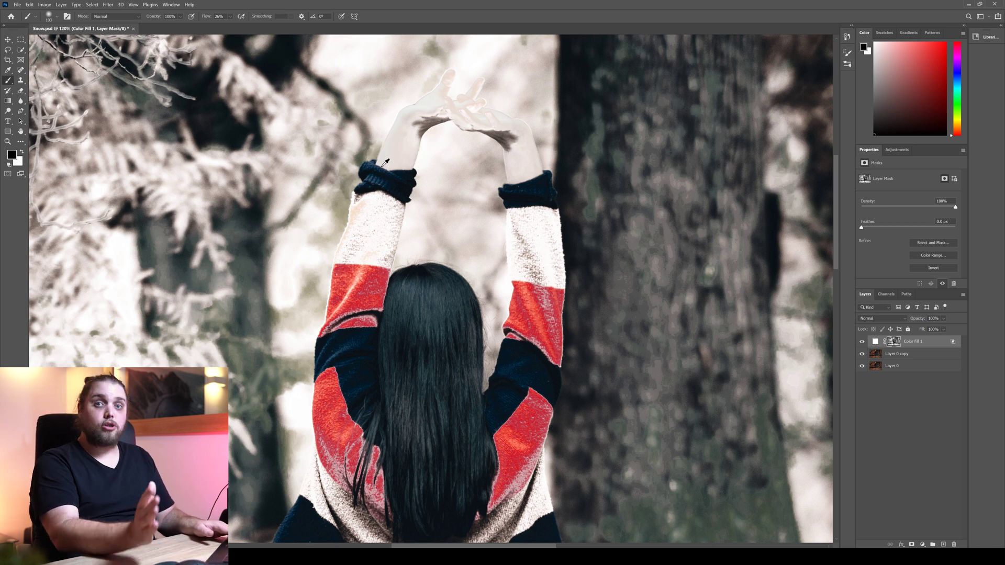
{"action": "right_click", "coordinate": [383, 192], "text": "alt"}
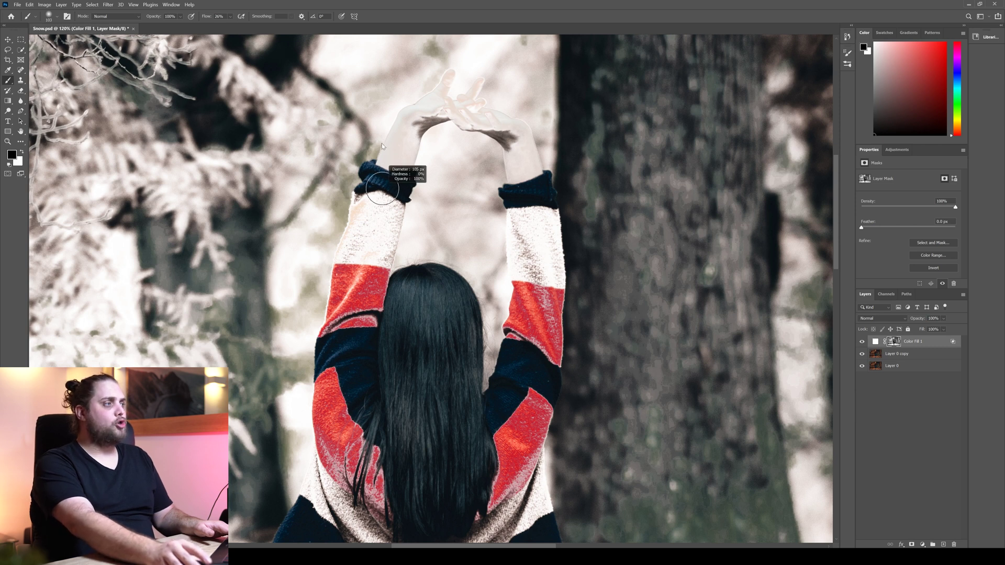
{"action": "mouse_move", "coordinate": [382, 147]}
{"action": "left_mouse_down"}
{"action": "mouse_move", "coordinate": [379, 156]}
{"action": "mouse_move", "coordinate": [377, 139]}
{"action": "mouse_move", "coordinate": [394, 158]}
{"action": "mouse_move", "coordinate": [385, 157]}
{"action": "left_mouse_up"}
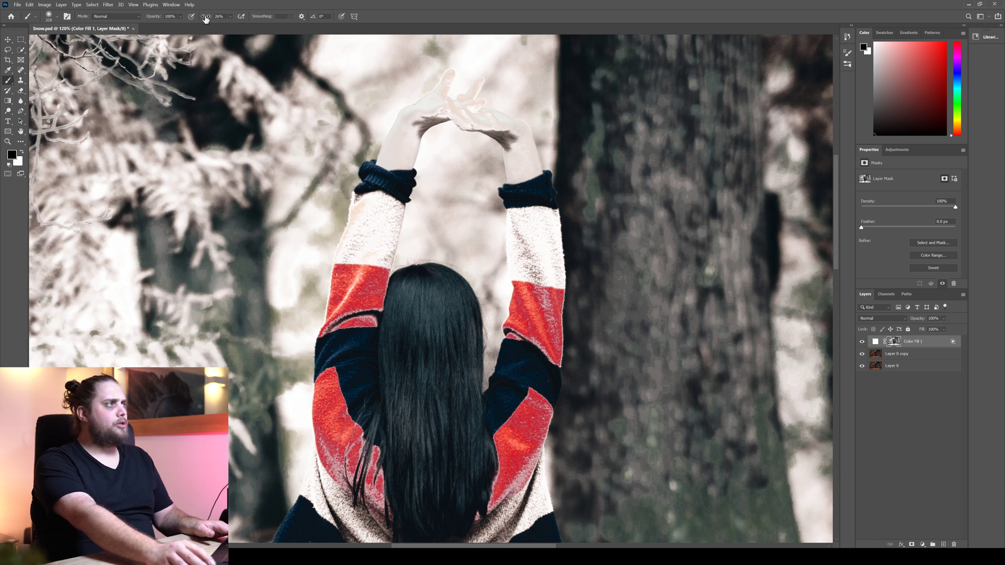
{"action": "left_click_drag", "start_coordinate": [205, 19], "coordinate": [219, 21]}
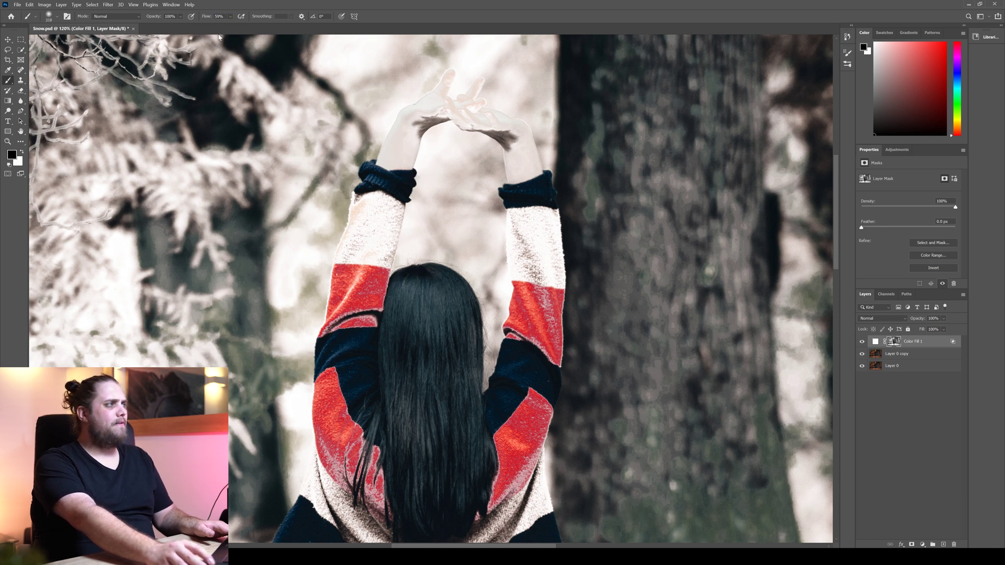
{"action": "left_click_drag", "start_coordinate": [341, 201], "coordinate": [340, 202]}
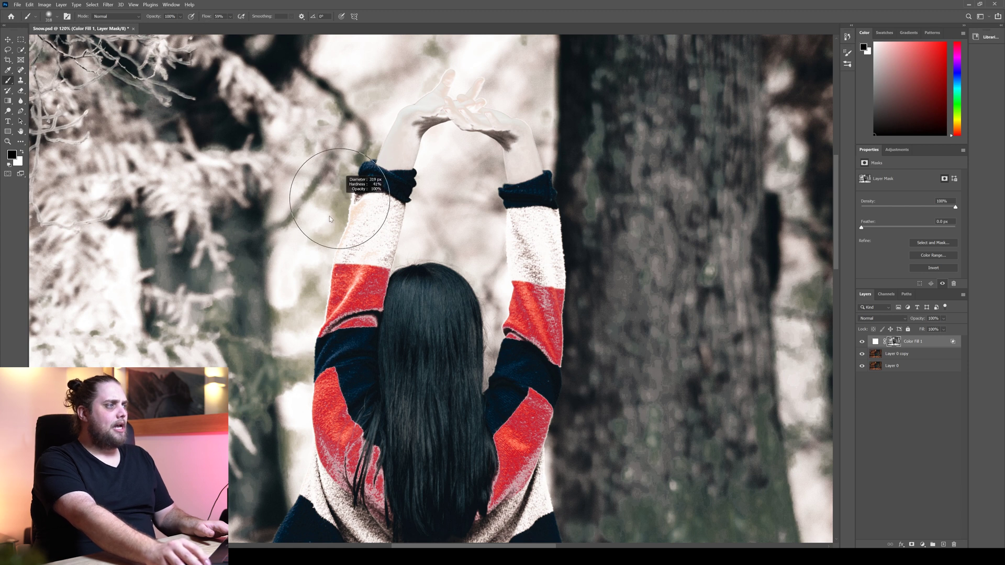
{"action": "mouse_move", "coordinate": [397, 132]}
{"action": "left_mouse_down"}
{"action": "mouse_move", "coordinate": [411, 125]}
{"action": "mouse_move", "coordinate": [398, 163]}
{"action": "mouse_move", "coordinate": [429, 105]}
{"action": "mouse_move", "coordinate": [397, 156]}
{"action": "mouse_move", "coordinate": [403, 126]}
{"action": "mouse_move", "coordinate": [388, 165]}
{"action": "mouse_move", "coordinate": [414, 122]}
{"action": "mouse_move", "coordinate": [406, 162]}
{"action": "mouse_move", "coordinate": [430, 112]}
{"action": "left_mouse_up"}
{"action": "key", "text": "bracketleft"}
{"action": "key", "text": "bracketleft"}
{"action": "key", "text": "bracketleft"}
{"action": "key", "text": "ctrl+z"}
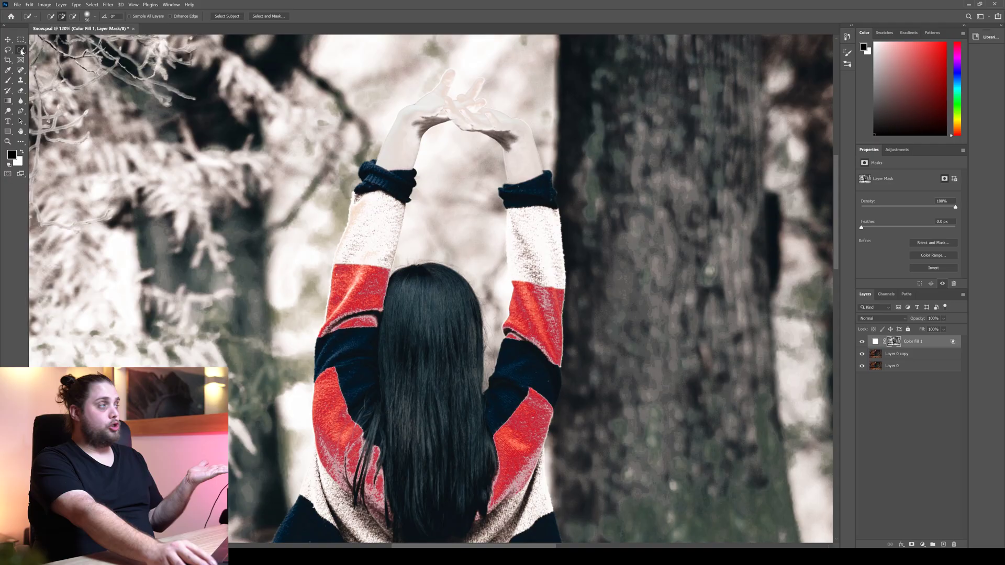
Select the woman with Select Subject, refining around the raised hands and left arm with Quick Selection.
{"action": "left_click", "coordinate": [230, 16]}
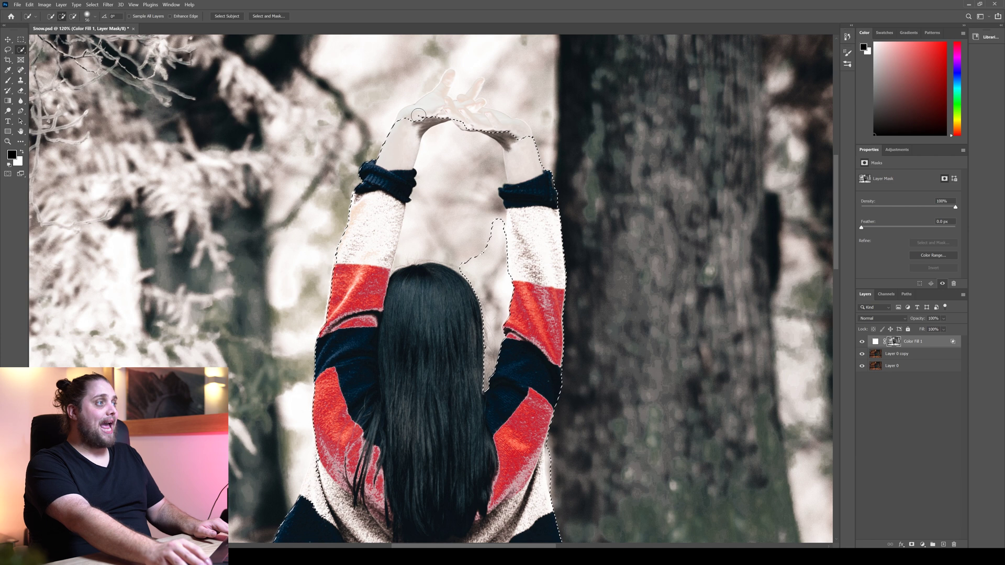
{"action": "mouse_move", "coordinate": [417, 117]}
{"action": "left_mouse_down"}
{"action": "mouse_move", "coordinate": [434, 107]}
{"action": "mouse_move", "coordinate": [424, 119]}
{"action": "mouse_move", "coordinate": [468, 151]}
{"action": "mouse_move", "coordinate": [505, 137]}
{"action": "left_mouse_up"}
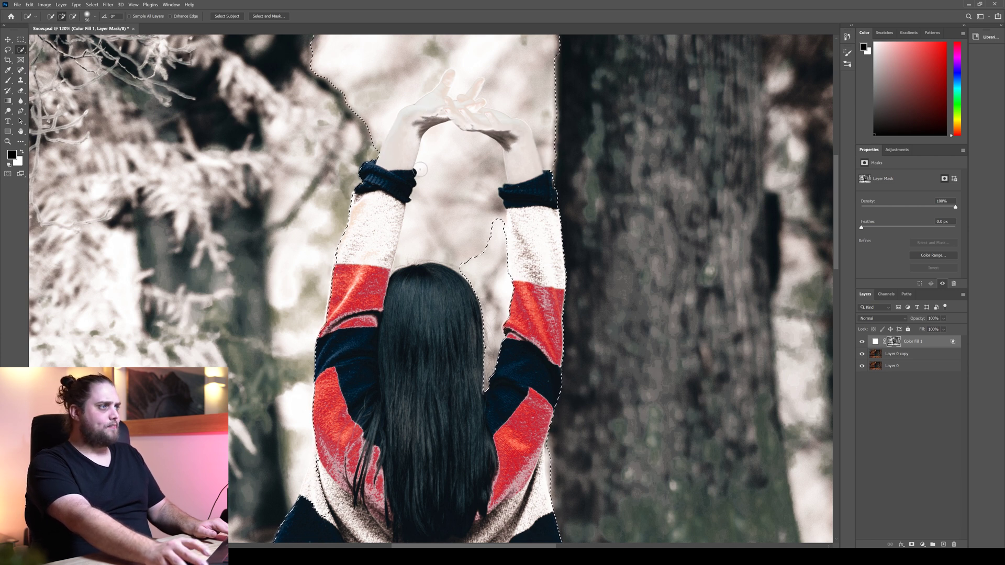
{"action": "key", "text": "alt"}
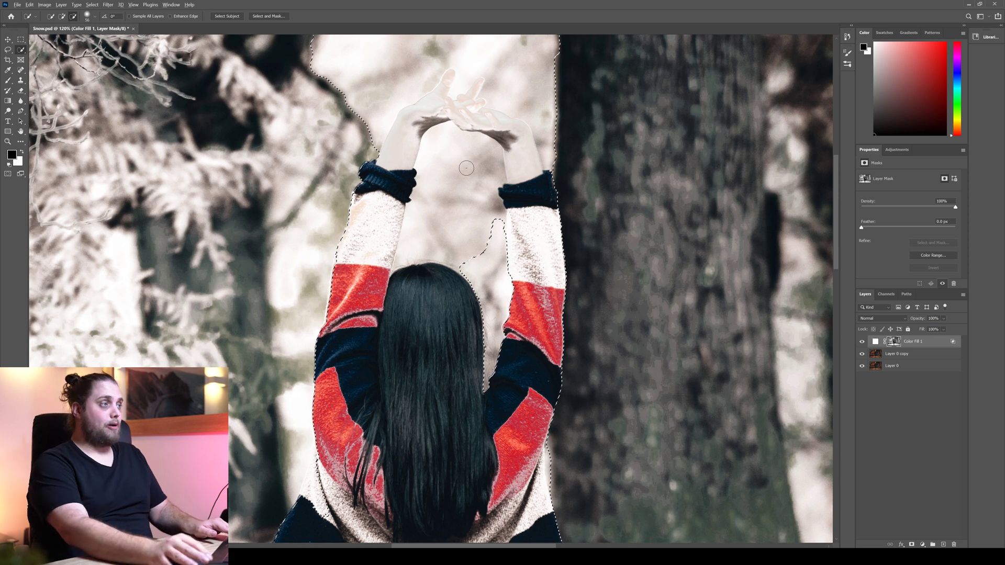
{"action": "left_click_drag", "start_coordinate": [440, 141], "coordinate": [443, 183]}
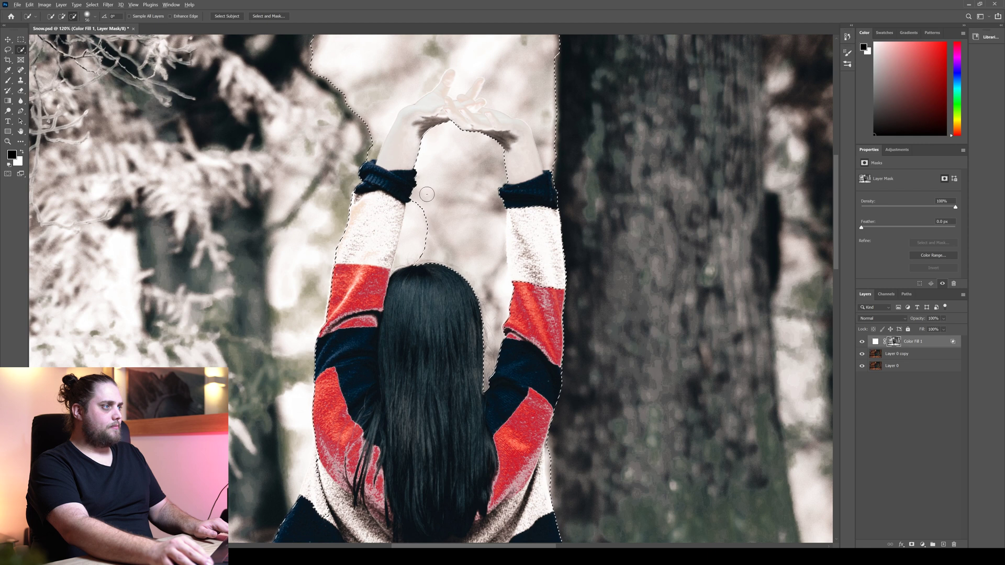
{"action": "left_click_drag", "start_coordinate": [426, 194], "coordinate": [390, 240]}
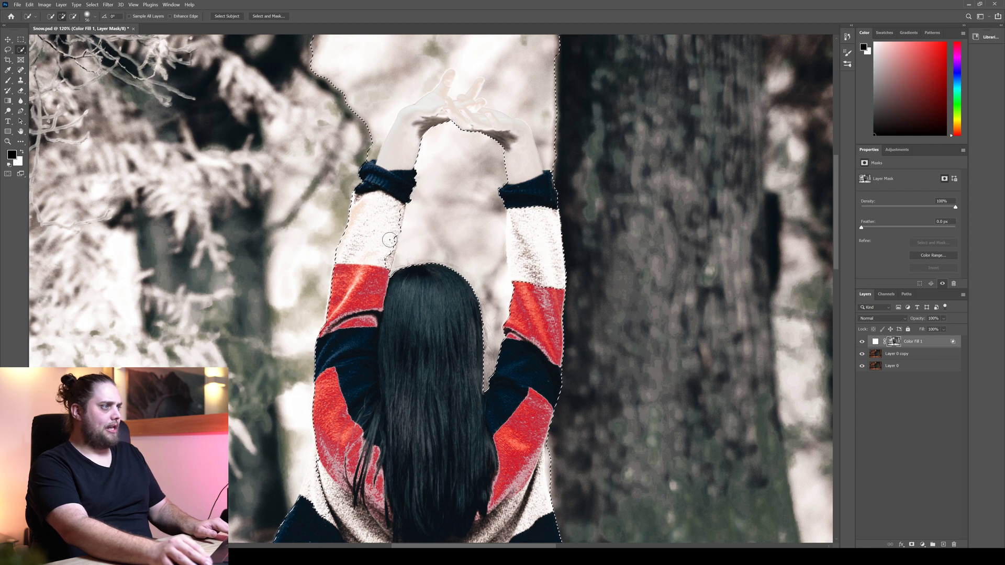
{"action": "scroll", "coordinate": [478, 178], "scroll_direction": "up", "scroll_amount": 3}
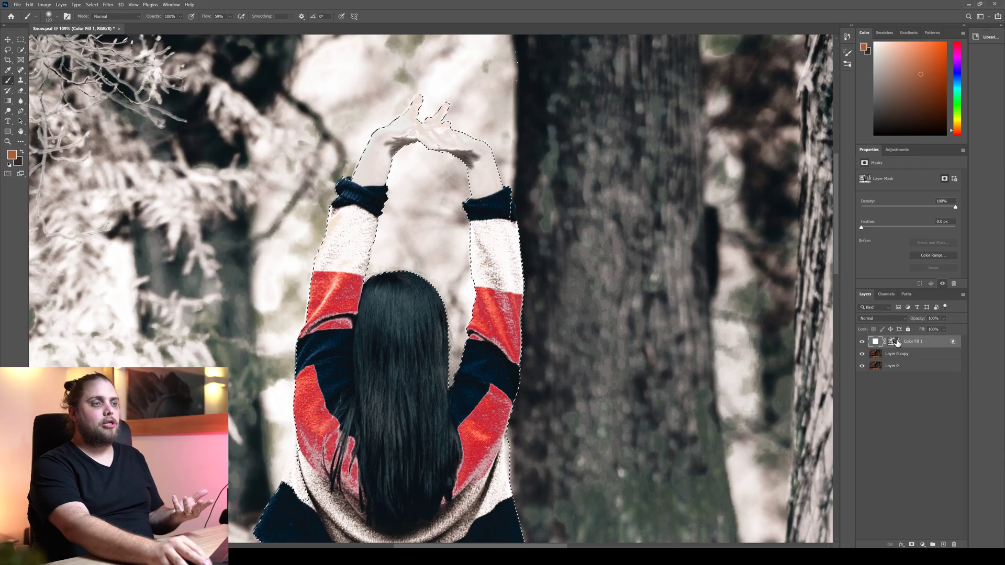
Paint Color Fill 1's mask along the raised hand's edge, then deselect.
{"action": "left_click", "coordinate": [897, 342]}
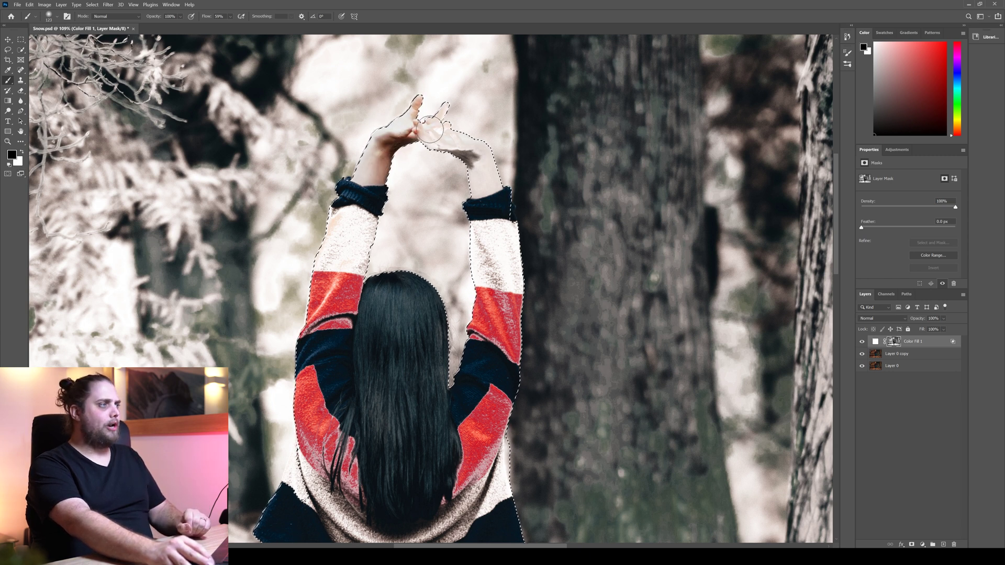
{"action": "left_click_drag", "start_coordinate": [439, 114], "coordinate": [451, 135]}
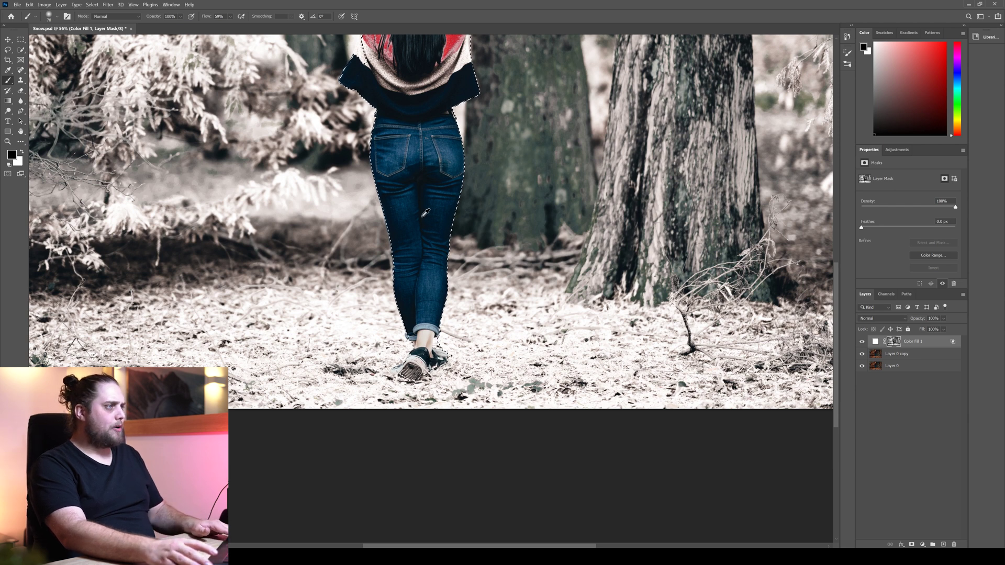
{"action": "scroll", "coordinate": [431, 359], "scroll_direction": "down", "scroll_amount": 3}
{"action": "scroll", "coordinate": [424, 218], "scroll_direction": "up", "scroll_amount": 2}
{"action": "key", "text": "ctrl+d"}
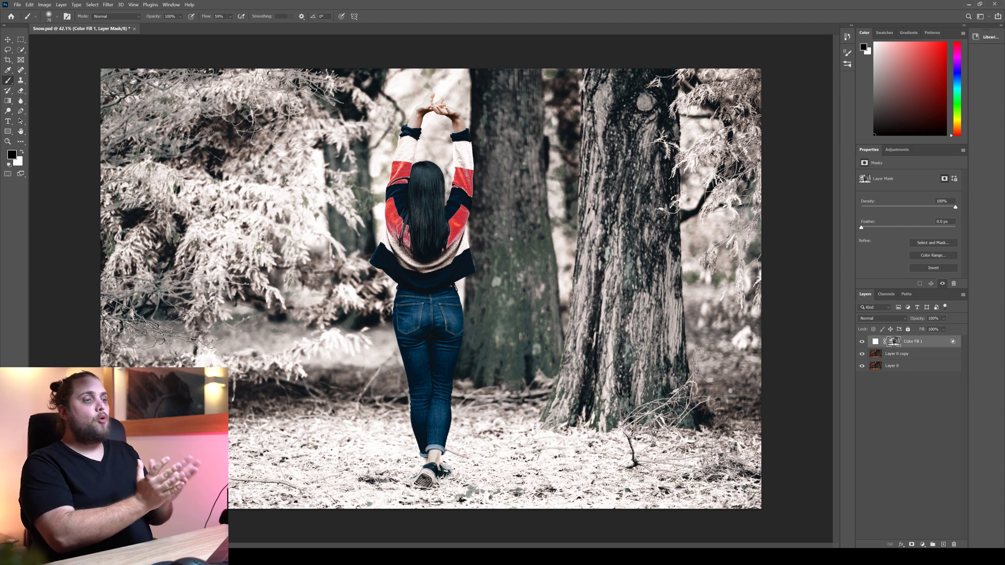
{"action": "scroll", "coordinate": [420, 337], "scroll_direction": "down", "scroll_amount": 2}
{"action": "scroll", "coordinate": [426, 242], "scroll_direction": "up", "scroll_amount": 1}
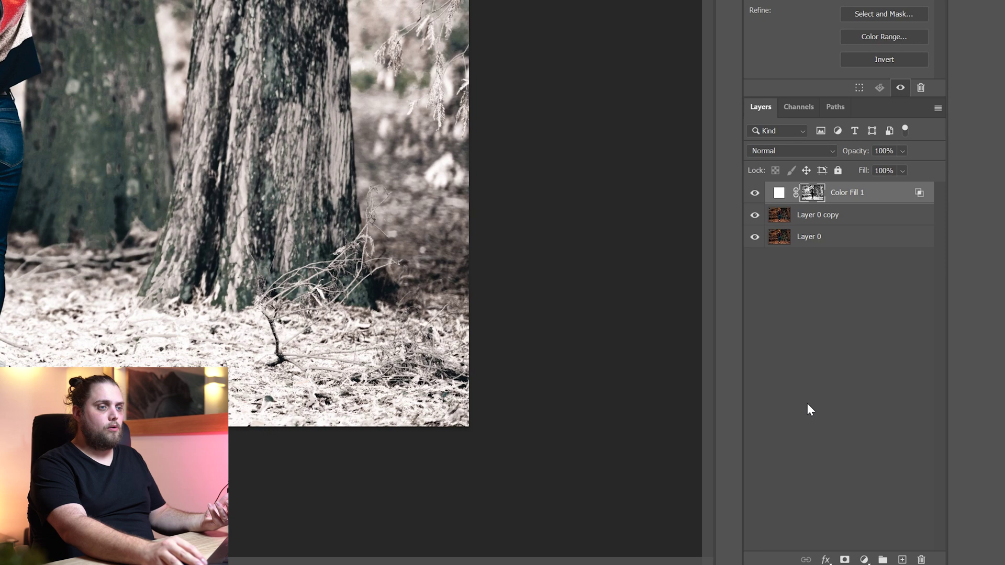
Add a new layer and fade white up from the bottom with a white-to-transparent gradient.
{"action": "left_click", "coordinate": [891, 462]}
{"action": "left_click", "coordinate": [902, 560]}
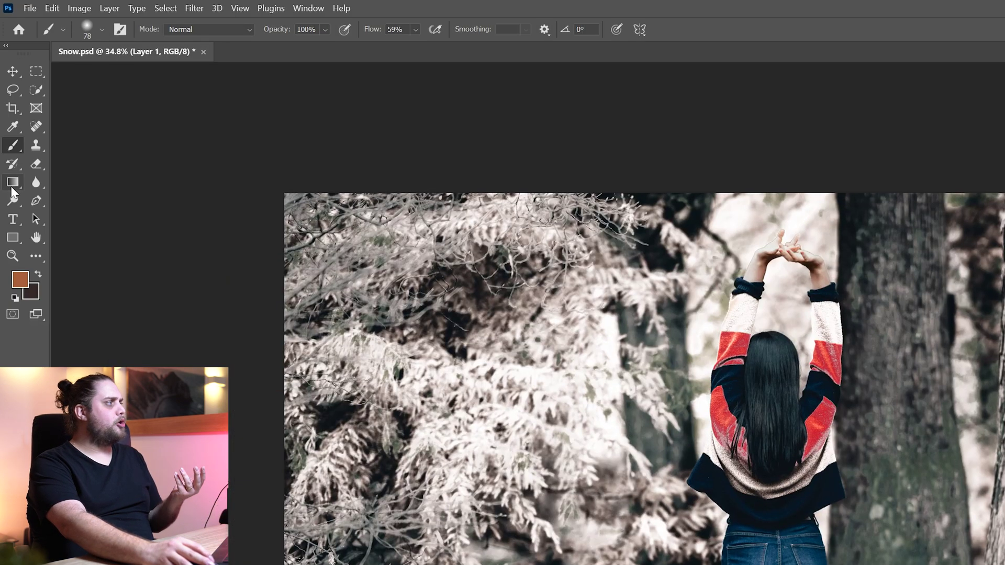
{"action": "left_click", "coordinate": [13, 183]}
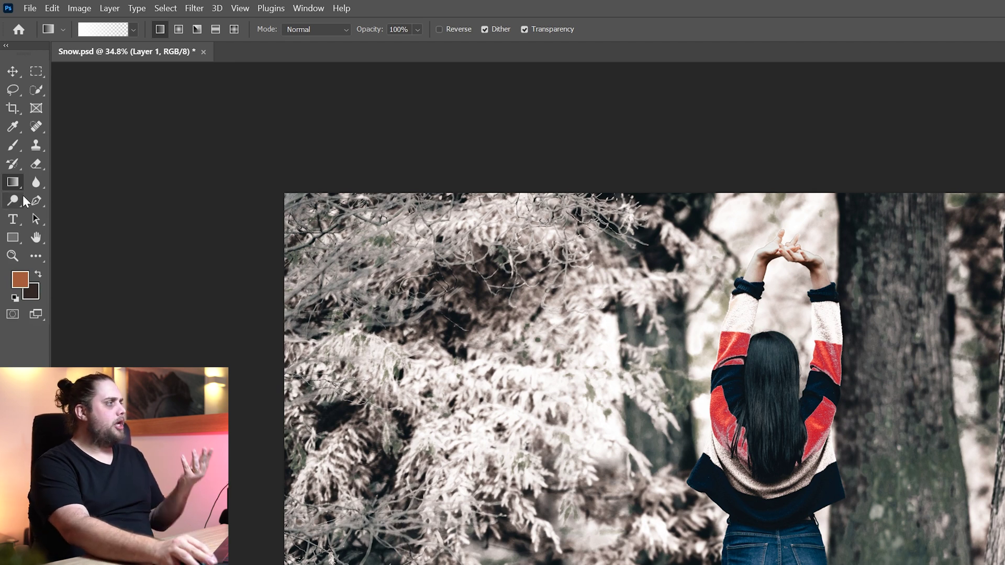
{"action": "left_click", "coordinate": [103, 29]}
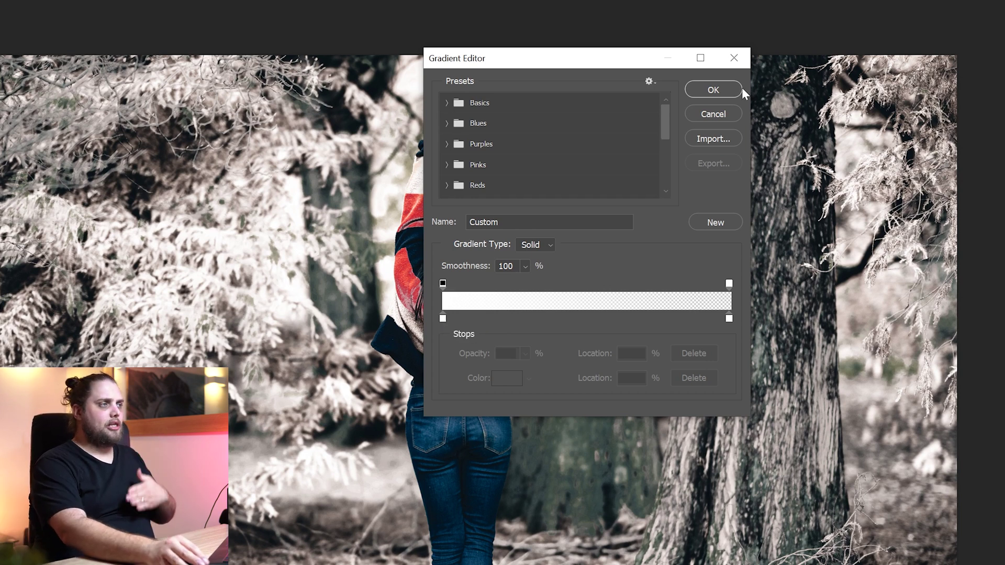
{"action": "left_click", "coordinate": [727, 91]}
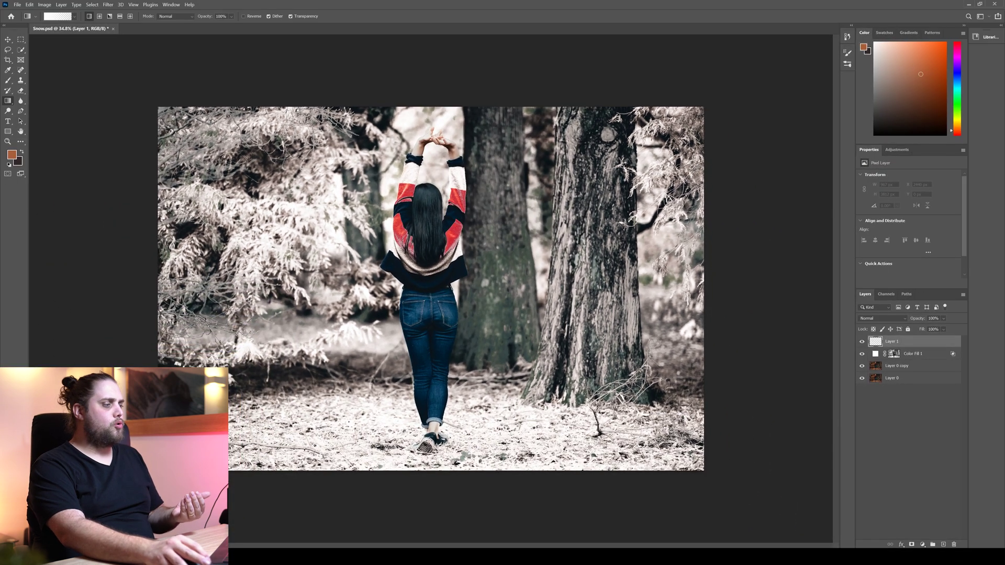
{"action": "left_click_drag", "start_coordinate": [432, 448], "coordinate": [429, 276]}
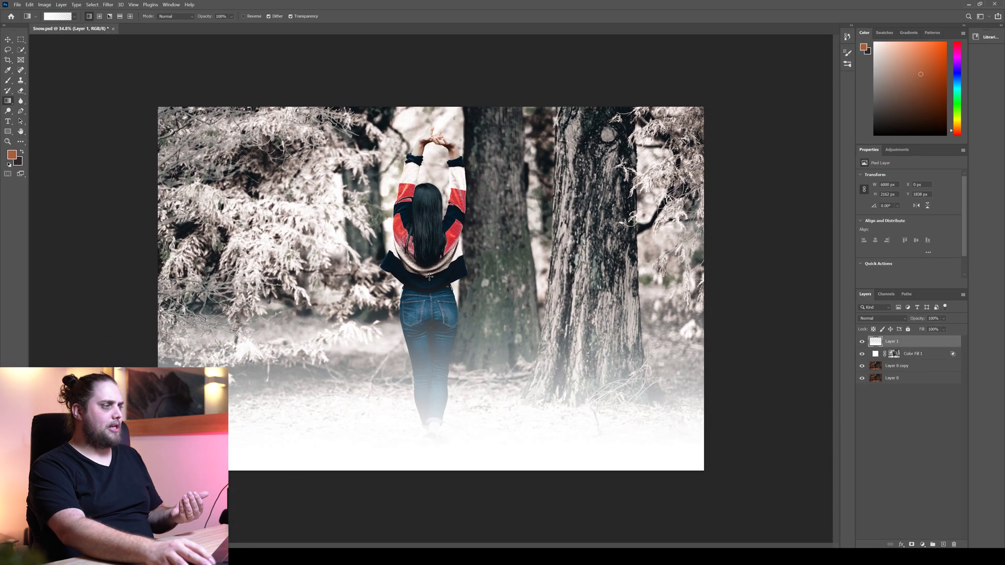
Set Layer 1 to Soft Light and add more white fades from the bottom and left.
{"action": "left_click", "coordinate": [873, 319]}
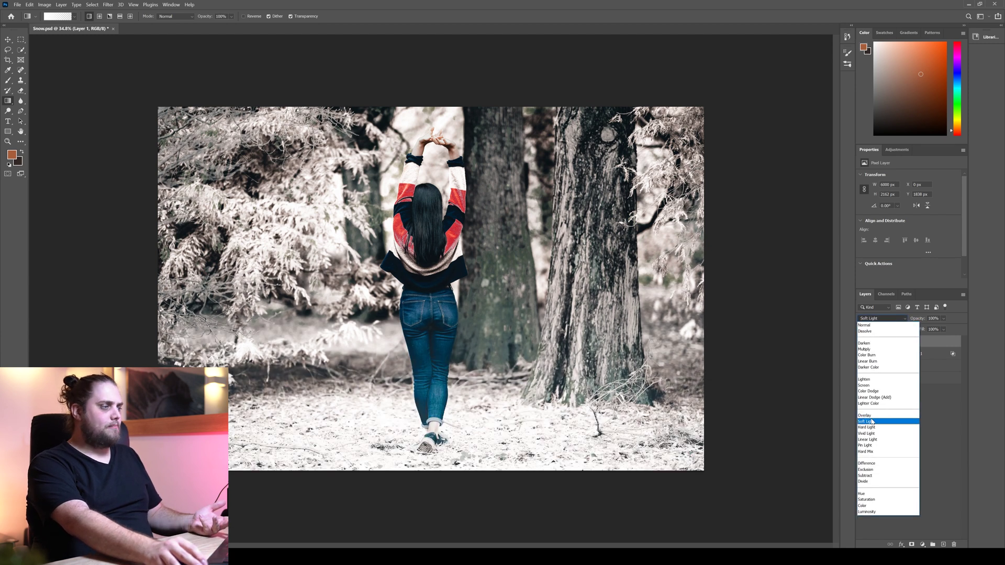
{"action": "left_click", "coordinate": [872, 422]}
{"action": "left_click_drag", "start_coordinate": [632, 248], "coordinate": [389, 292]}
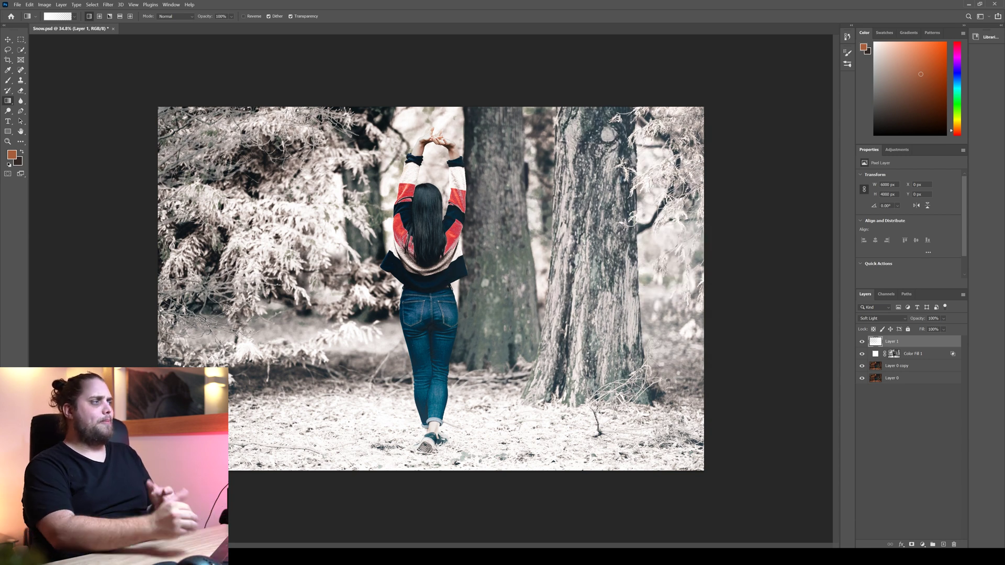
{"action": "left_click_drag", "start_coordinate": [169, 181], "coordinate": [329, 233]}
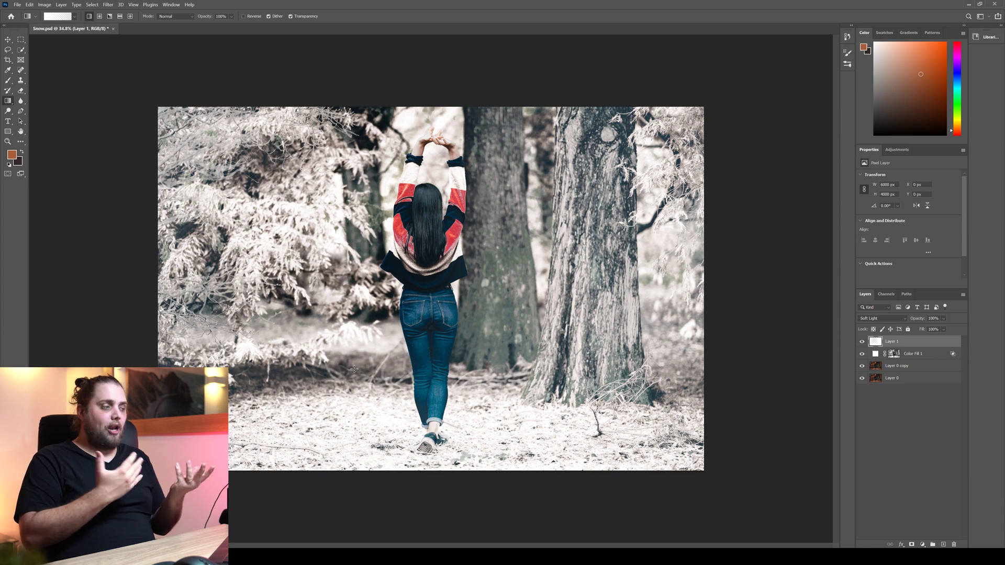
Add a Hue/Saturation layer with Master saturation -4 and Reds -11, then switch to Blues.
{"action": "left_click", "coordinate": [924, 429]}
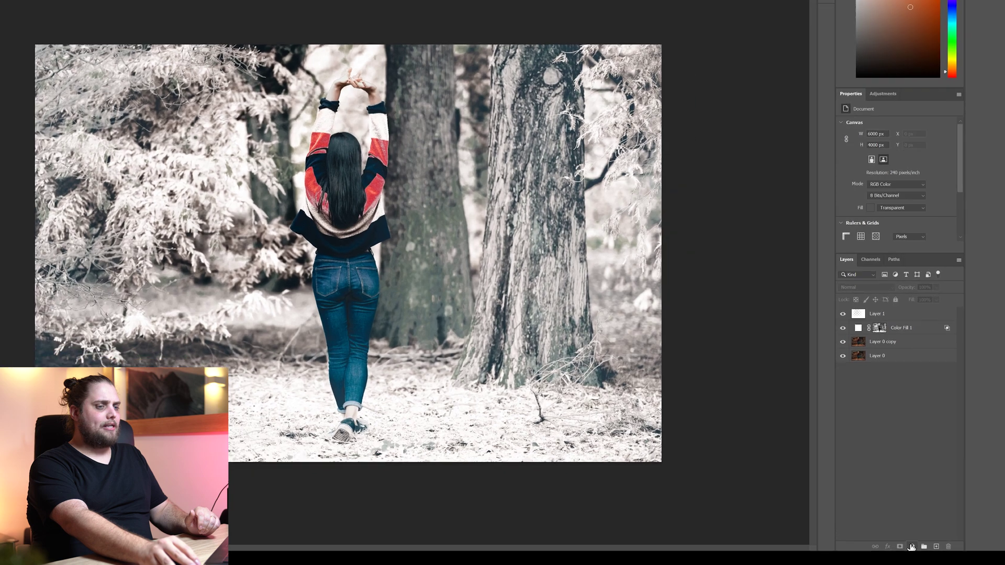
{"action": "left_click", "coordinate": [912, 547]}
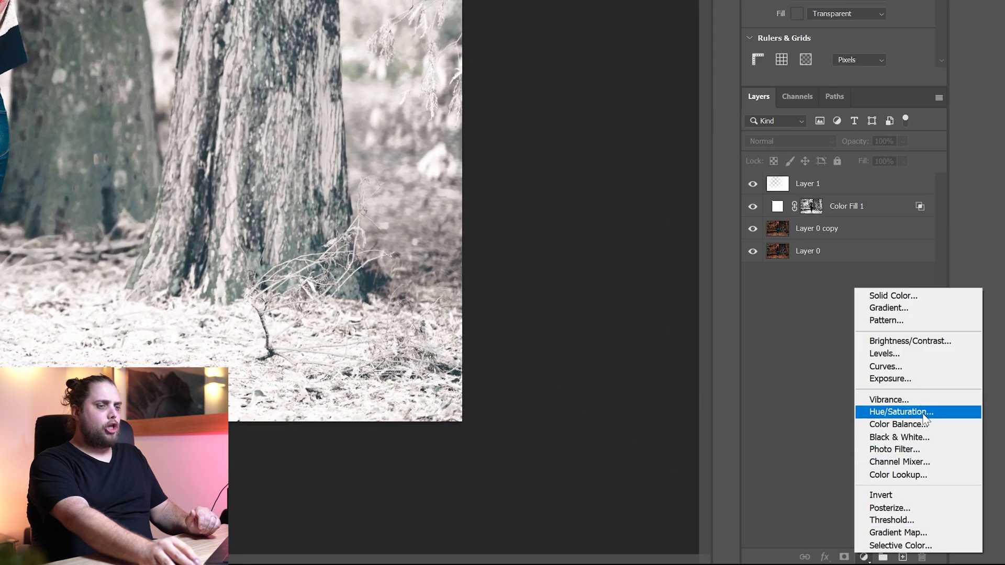
{"action": "left_click", "coordinate": [924, 413]}
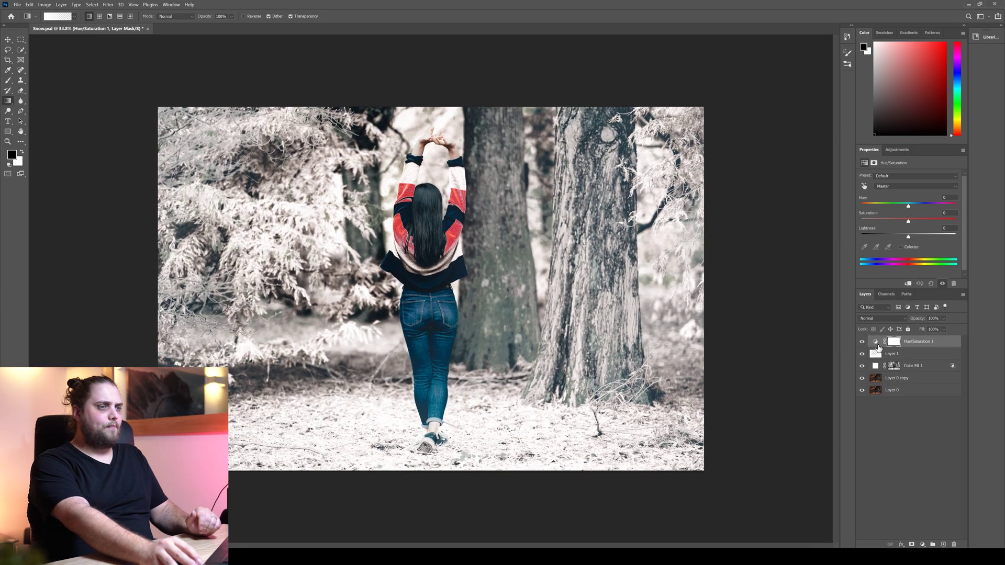
{"action": "left_click", "coordinate": [875, 343]}
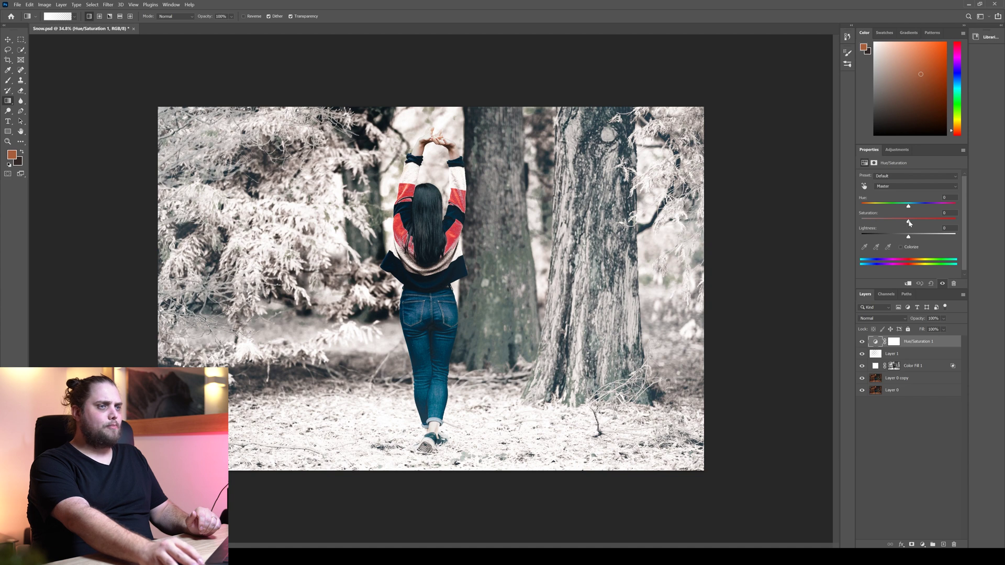
{"action": "left_click_drag", "start_coordinate": [910, 223], "coordinate": [907, 223]}
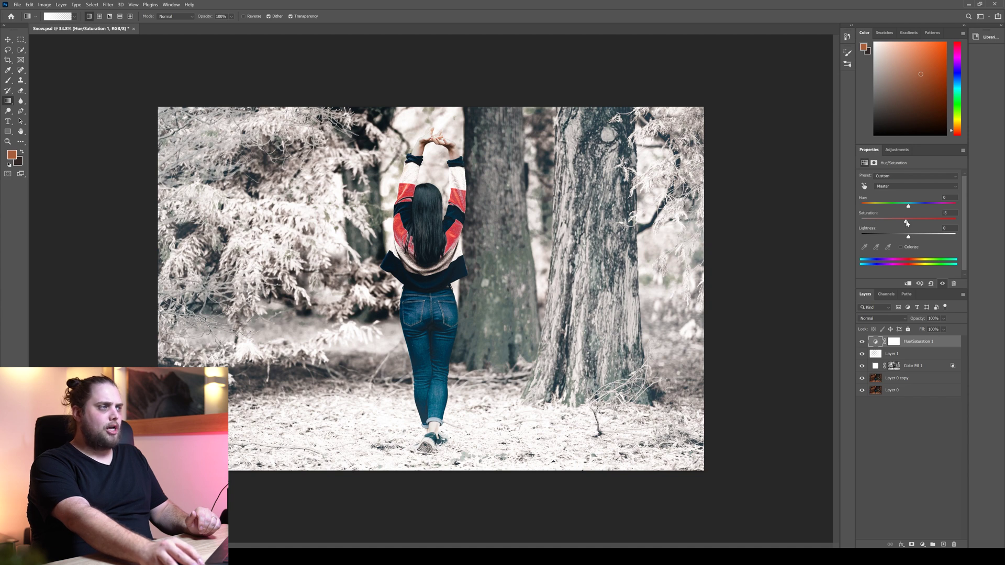
{"action": "left_click", "coordinate": [909, 193]}
{"action": "left_click", "coordinate": [910, 200]}
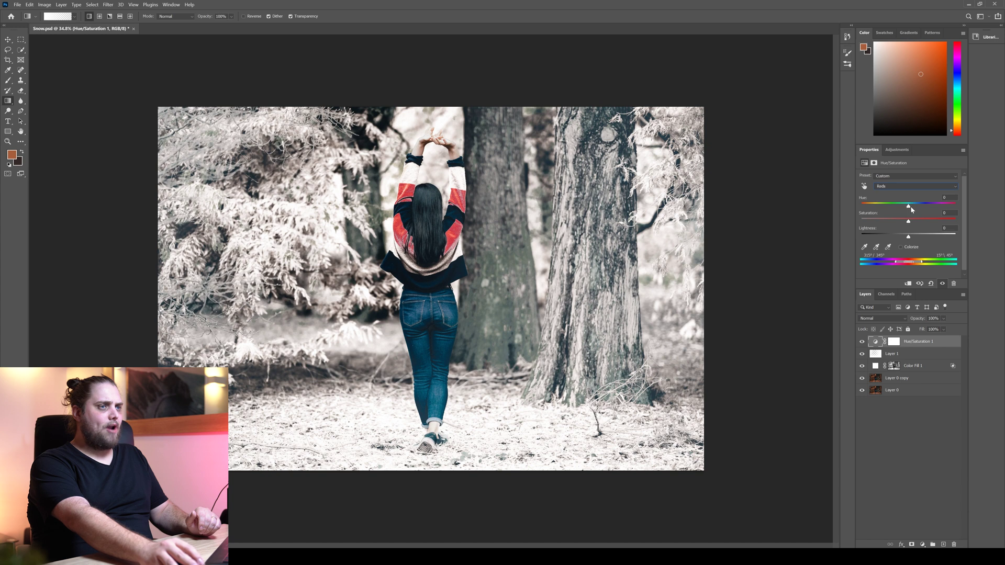
{"action": "left_click_drag", "start_coordinate": [909, 223], "coordinate": [904, 224]}
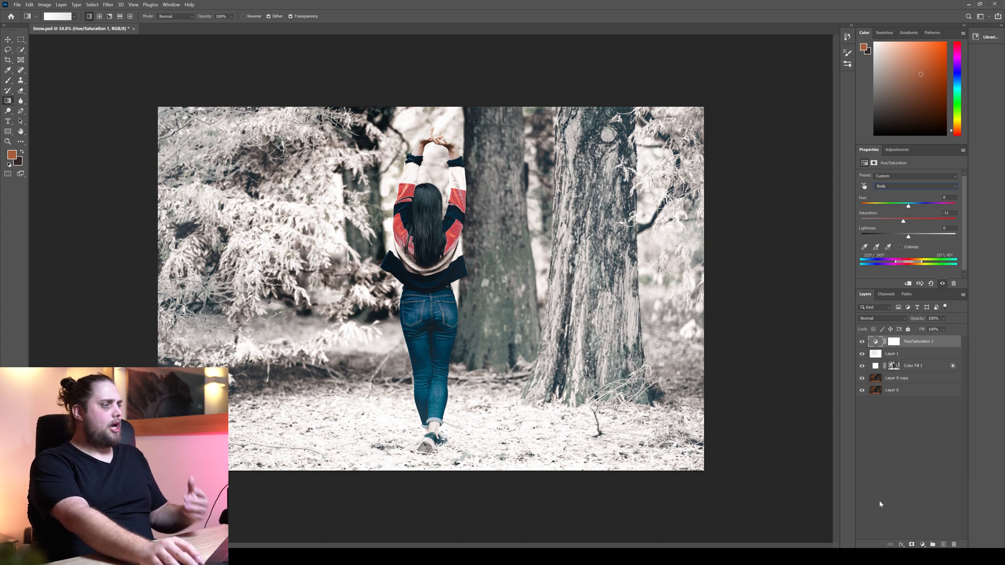
{"action": "left_click", "coordinate": [912, 186]}
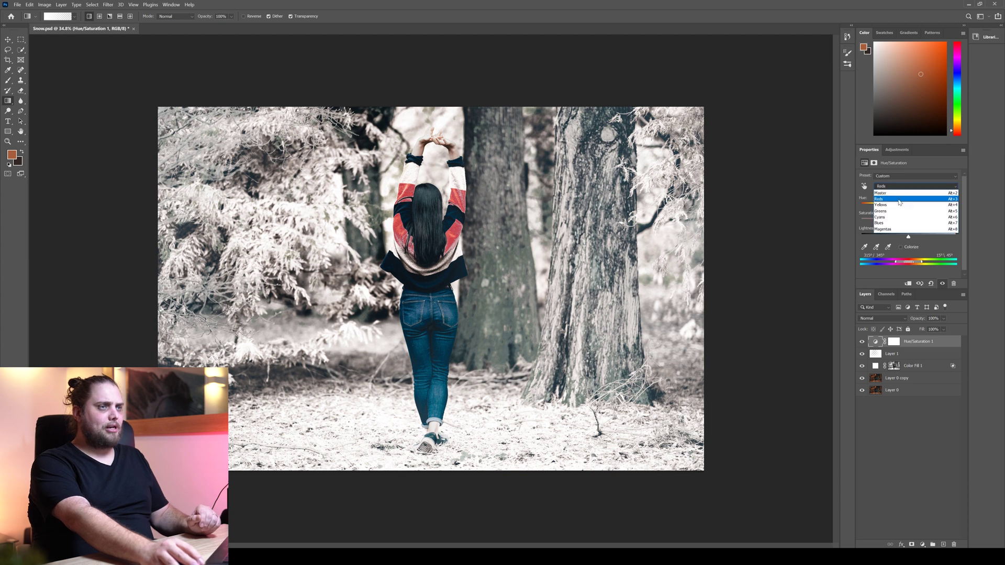
{"action": "left_click", "coordinate": [891, 223]}
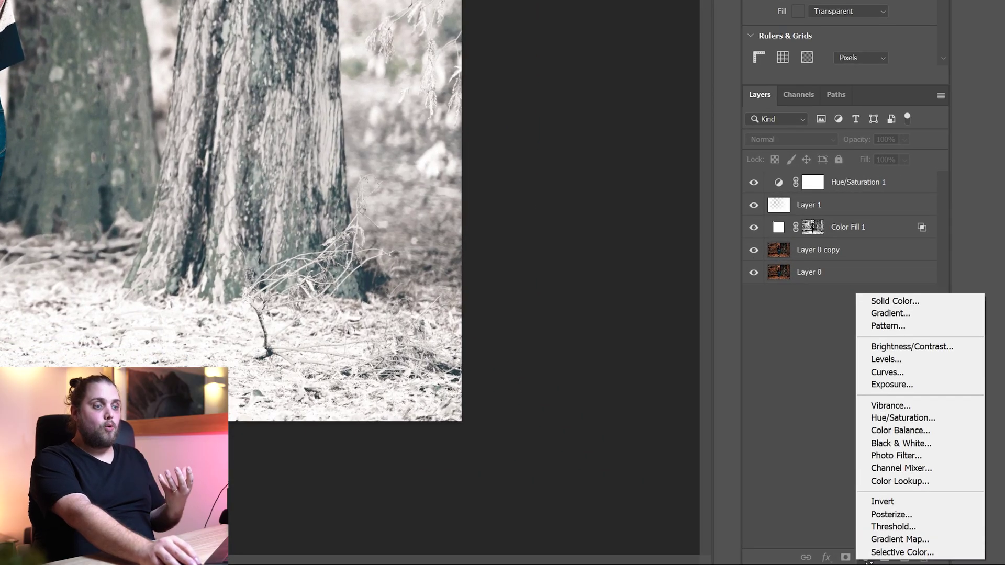
Add a Brightness/Contrast adjustment with Contrast lowered to -24.
{"action": "left_click", "coordinate": [900, 347]}
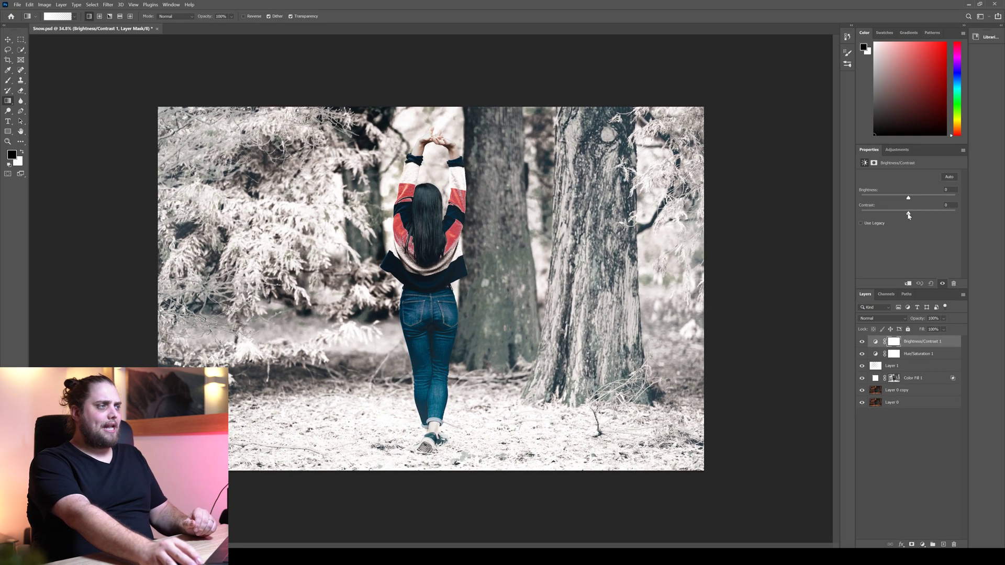
{"action": "mouse_move", "coordinate": [909, 214]}
{"action": "left_mouse_down"}
{"action": "mouse_move", "coordinate": [882, 214]}
{"action": "mouse_move", "coordinate": [913, 200]}
{"action": "left_mouse_up"}
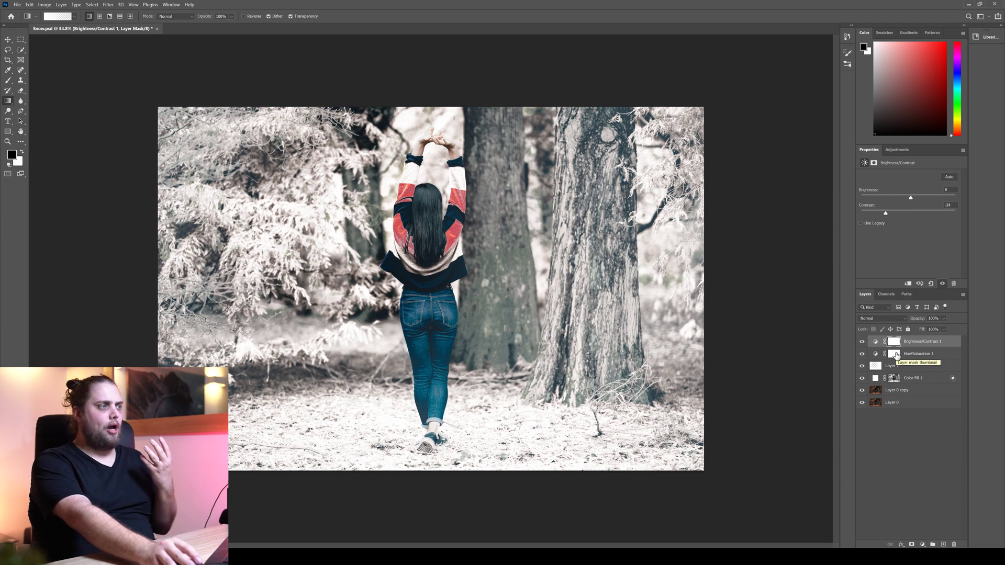
{"action": "left_click", "coordinate": [901, 468]}
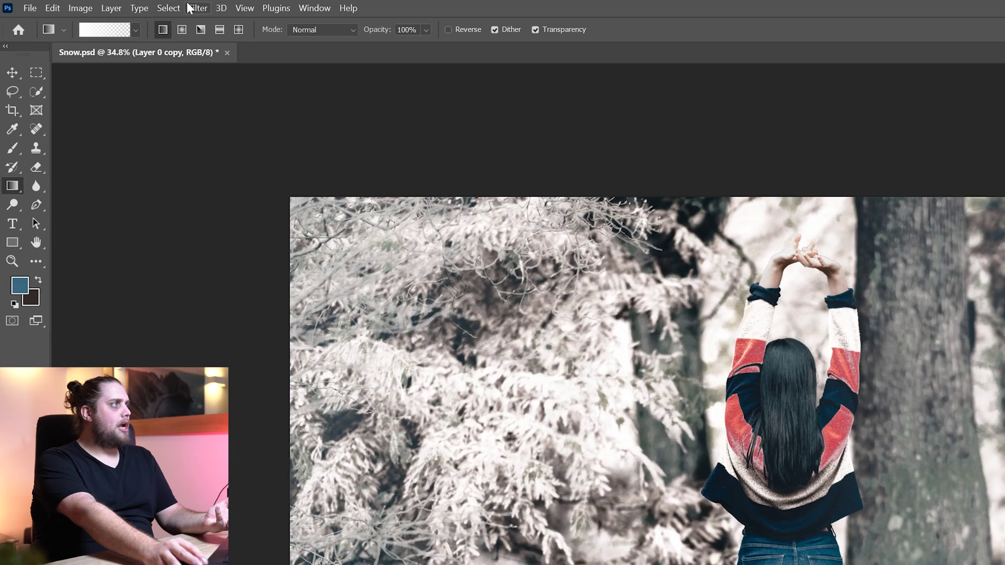
Color Range select the jeans, waist and sweater colours, narrowing Fuzziness to 12.
{"action": "left_click", "coordinate": [169, 8]}
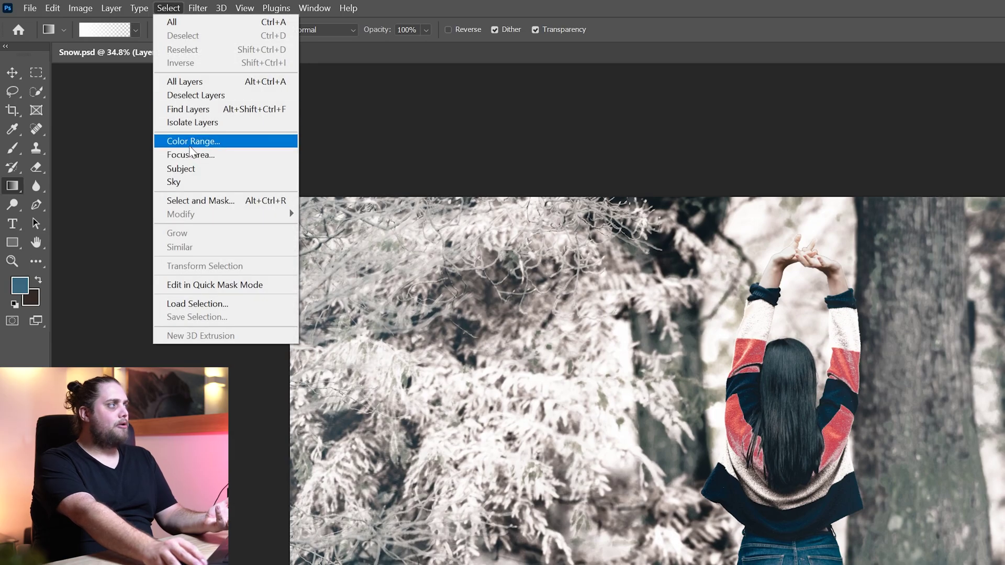
{"action": "left_click", "coordinate": [189, 140]}
{"action": "left_click", "coordinate": [269, 244]}
{"action": "left_click", "coordinate": [300, 192]}
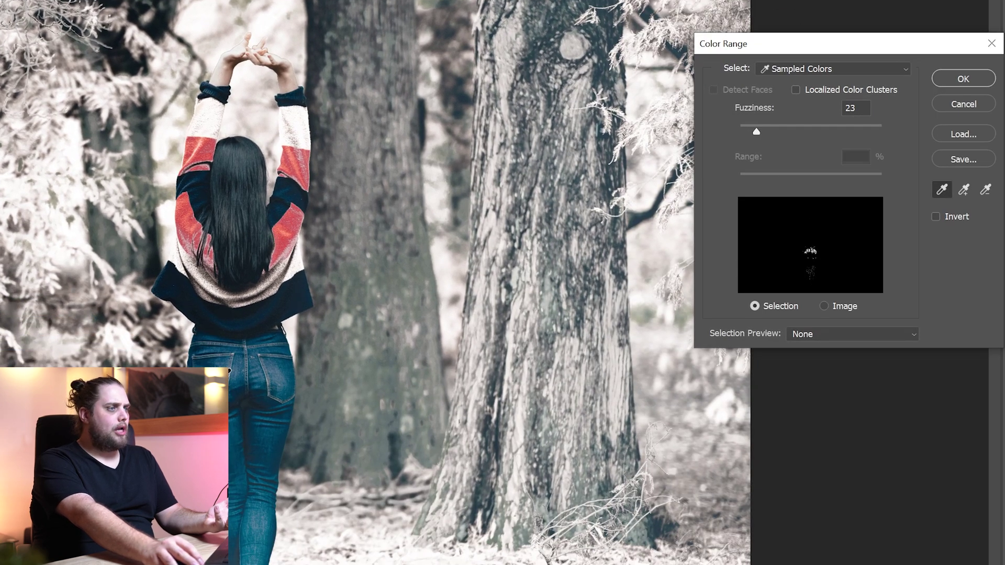
{"action": "left_click", "coordinate": [262, 519]}
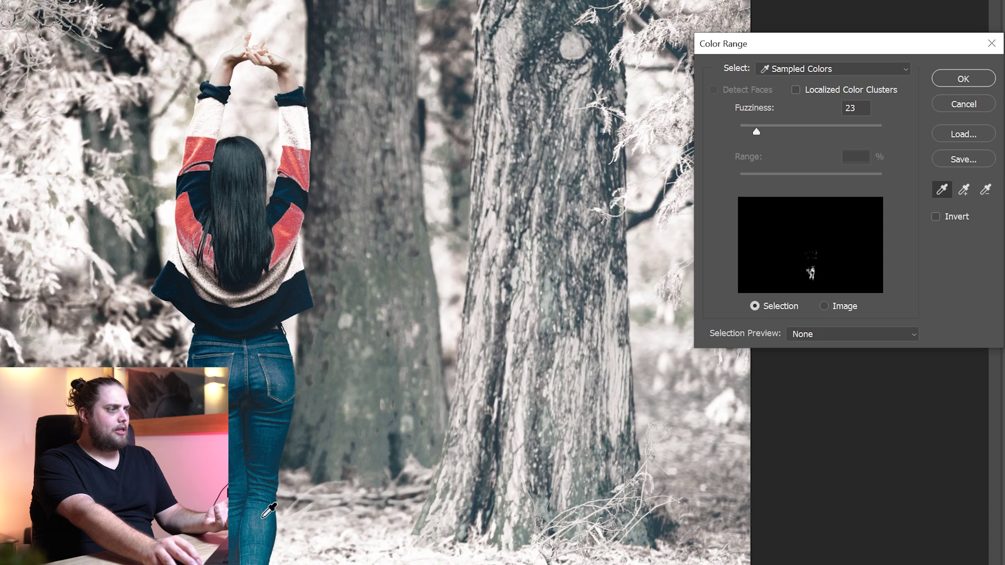
{"action": "left_click", "coordinate": [964, 189]}
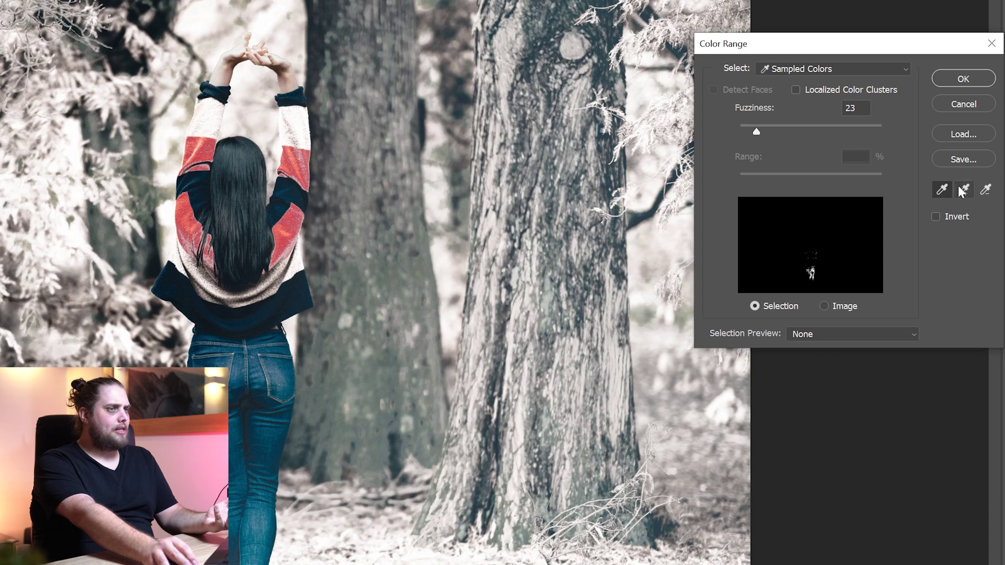
{"action": "left_click", "coordinate": [271, 371]}
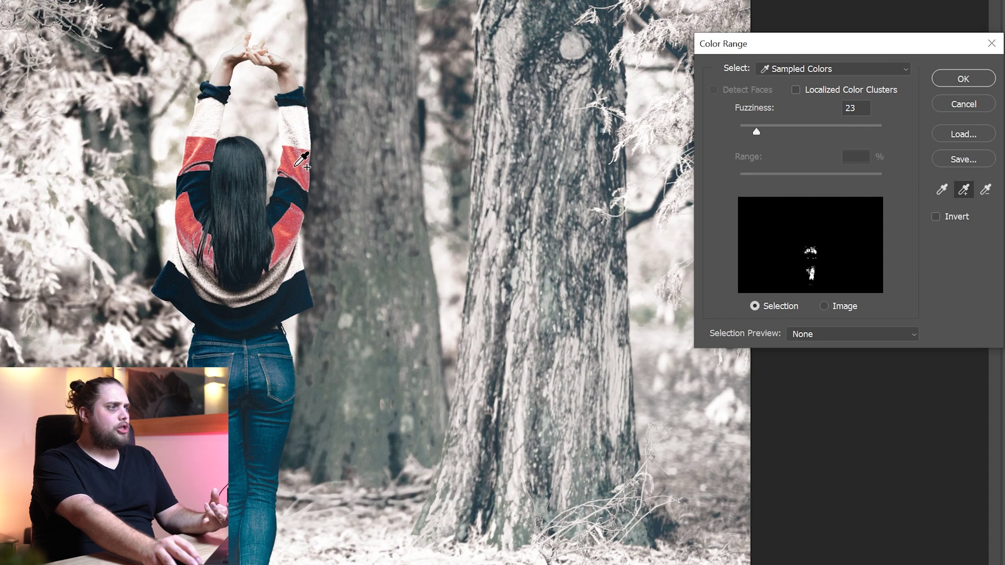
{"action": "left_click", "coordinate": [282, 248]}
{"action": "left_click_drag", "start_coordinate": [755, 131], "coordinate": [749, 131]}
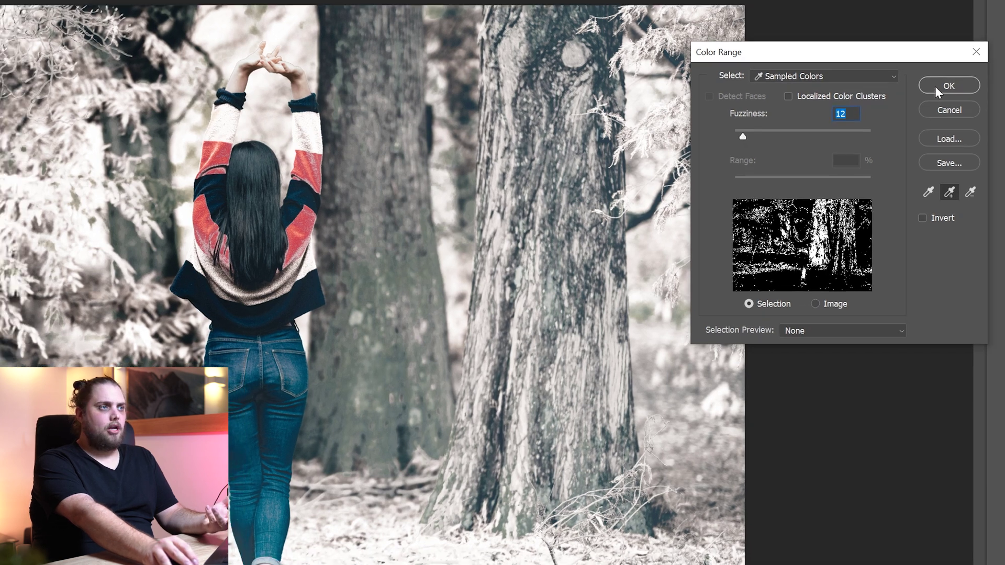
{"action": "left_click", "coordinate": [958, 79]}
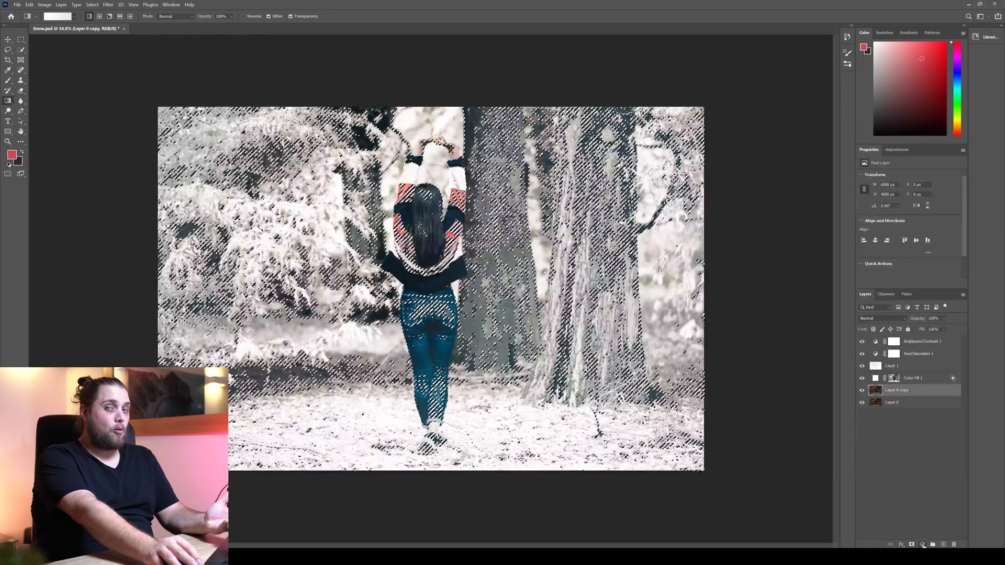
Add a new Solid Color fill layer in white (ffffff).
{"action": "left_click", "coordinate": [924, 545]}
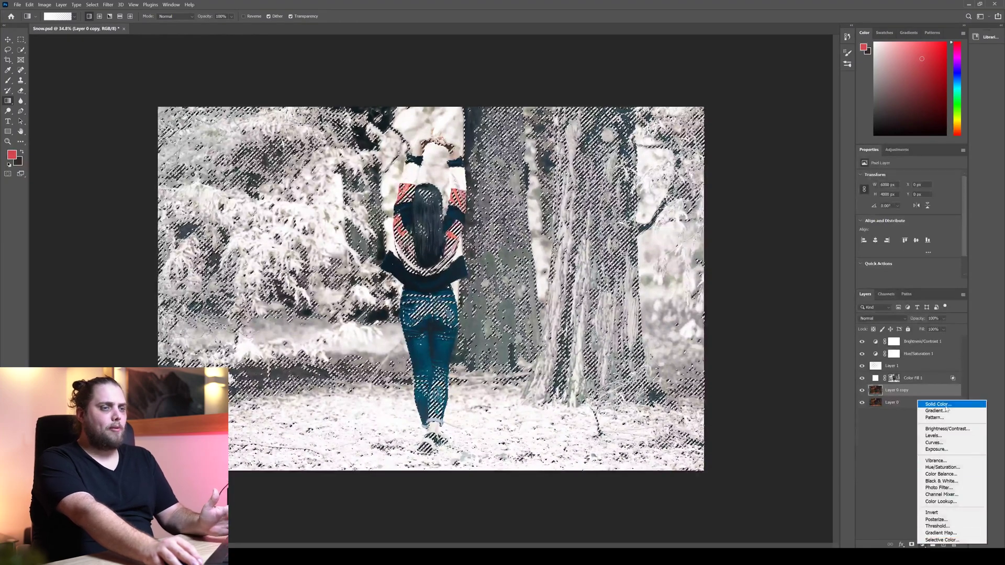
{"action": "left_click", "coordinate": [942, 404]}
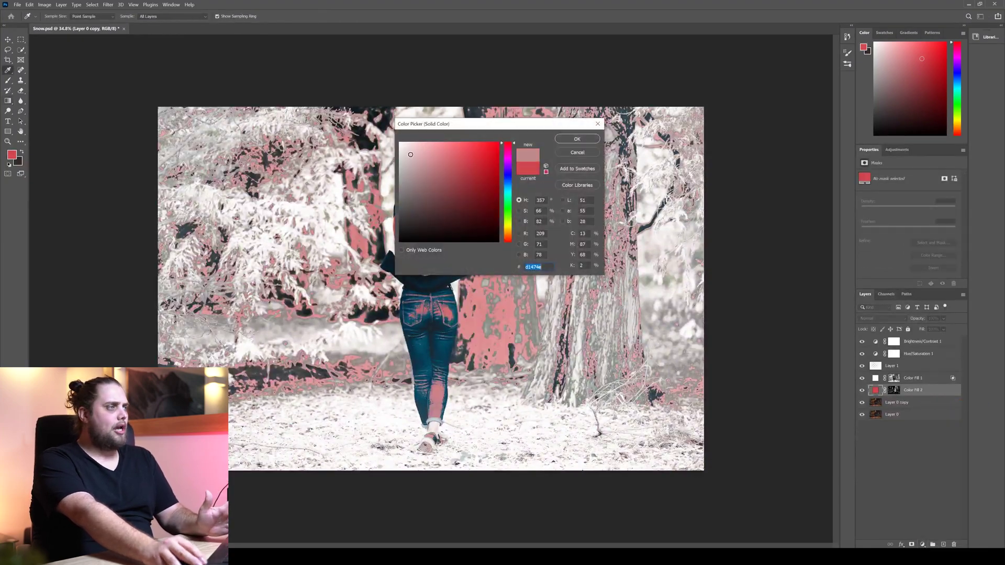
{"action": "type", "text": "ffffff"}
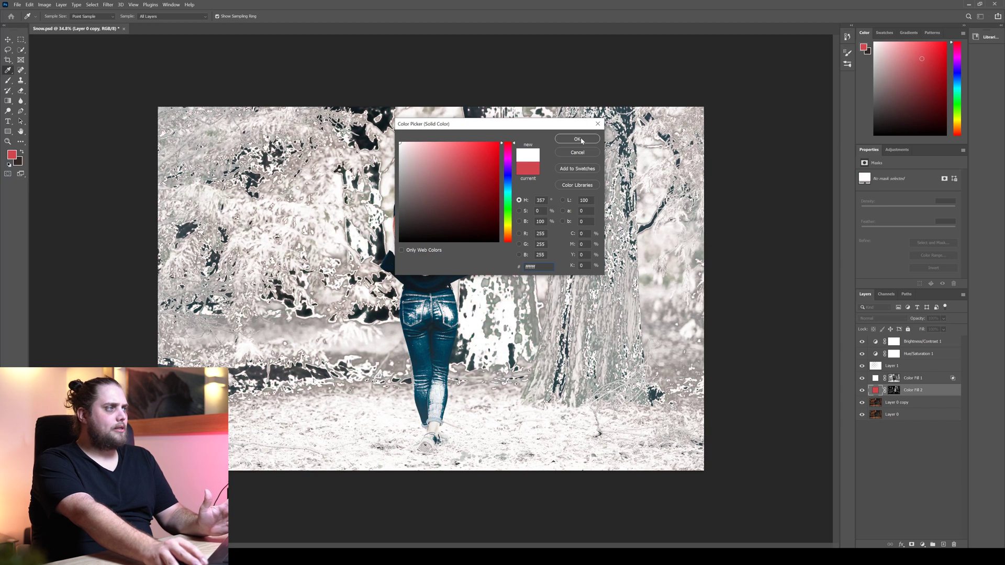
{"action": "left_click", "coordinate": [578, 139]}
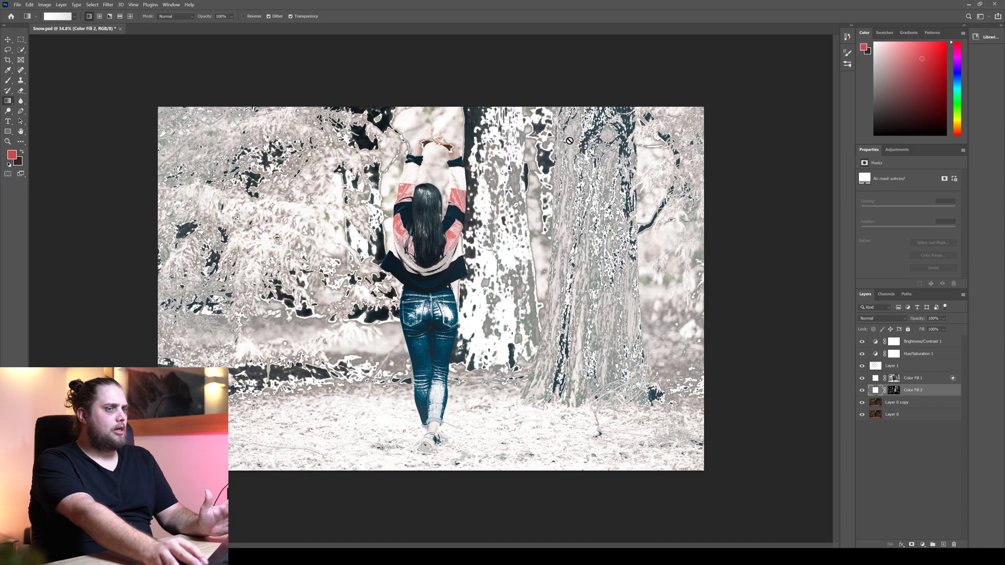
Split the Underlying Layer Blend If black slider to about 15/62 so dark trunks show through.
{"action": "double_click", "coordinate": [947, 392]}
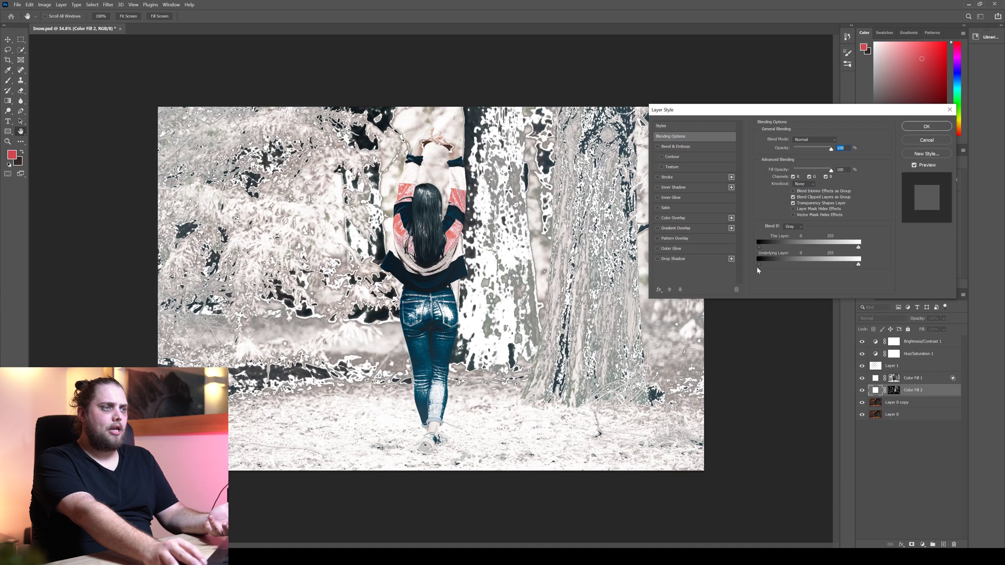
{"action": "left_click_drag", "start_coordinate": [759, 265], "coordinate": [766, 266]}
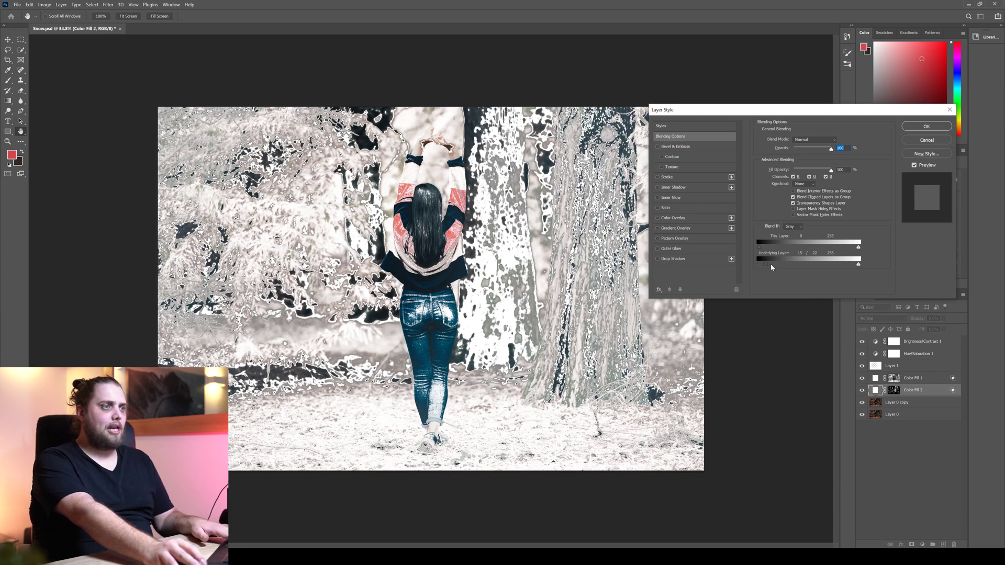
{"action": "left_click_drag", "start_coordinate": [767, 265], "coordinate": [783, 265]}
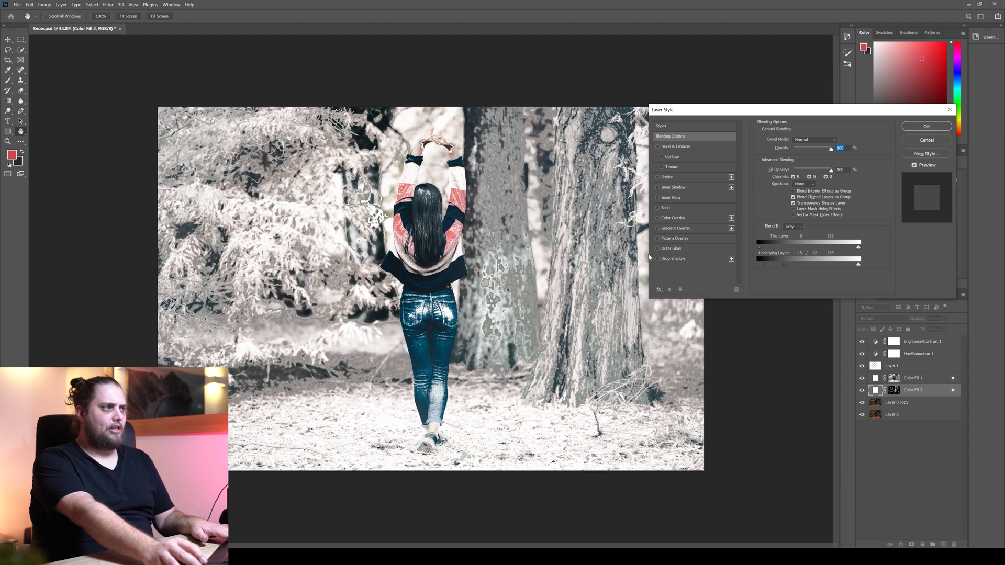
{"action": "left_click", "coordinate": [924, 126]}
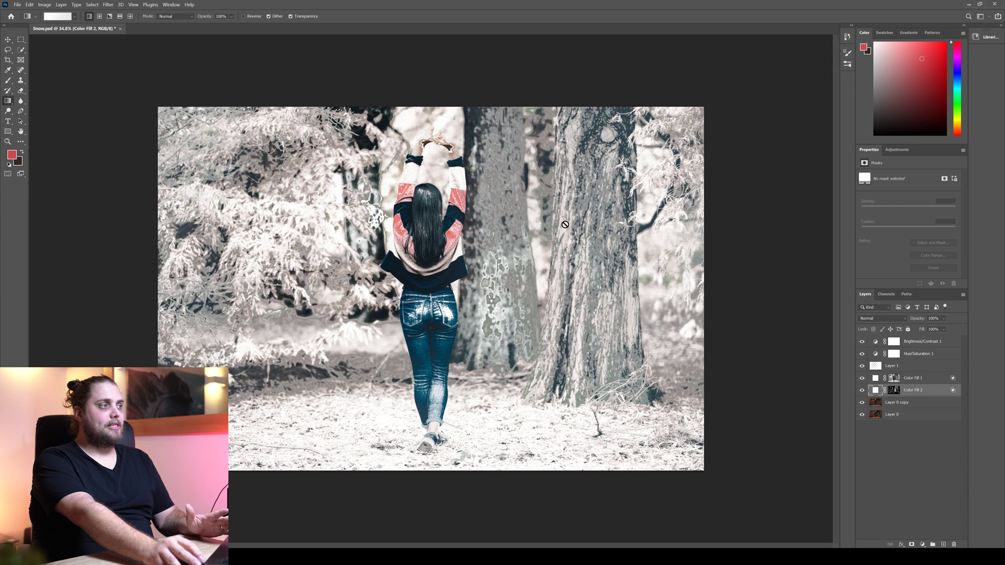
Set up the Brush tool on Color Fill 2's mask with 100% flow and a larger size.
{"action": "left_click", "coordinate": [10, 82]}
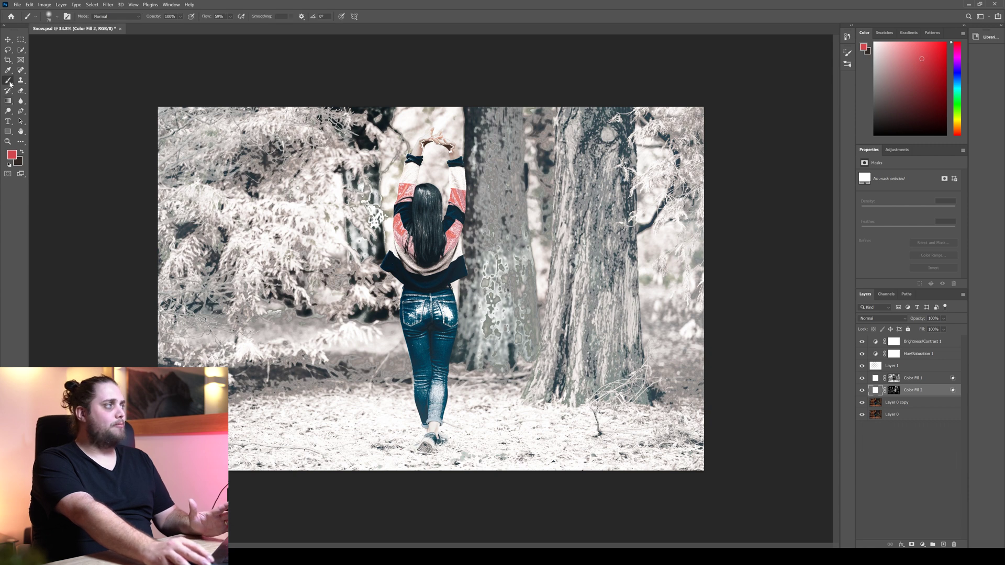
{"action": "left_click", "coordinate": [895, 391]}
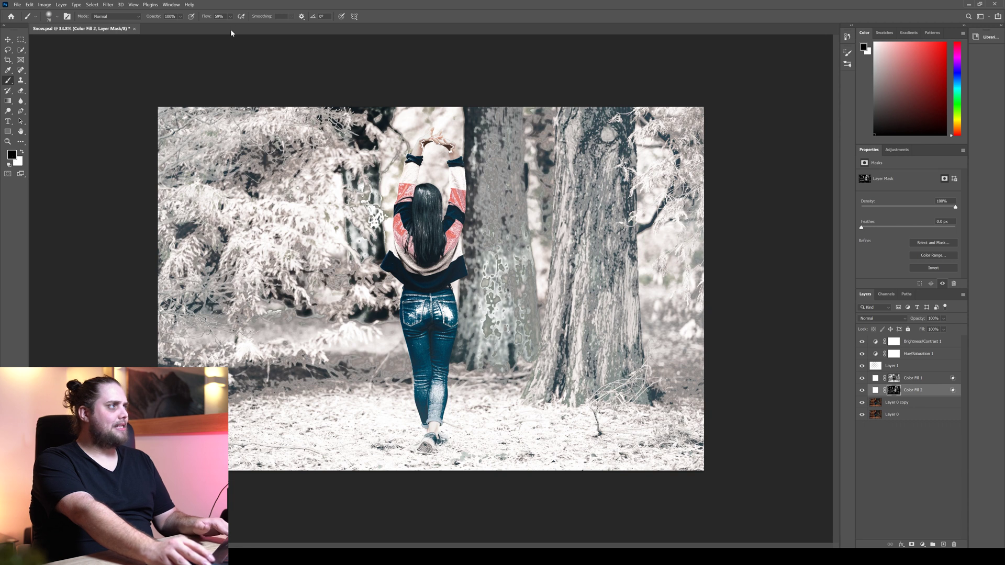
{"action": "left_click_drag", "start_coordinate": [209, 17], "coordinate": [232, 15]}
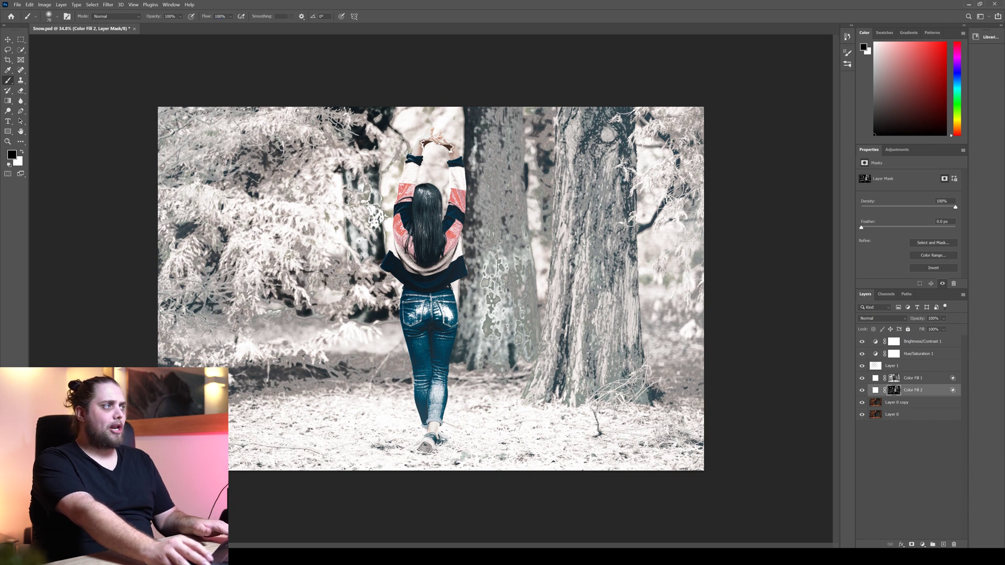
{"action": "key", "text": "bracketright"}
{"action": "key", "text": "bracketright"}
{"action": "key", "text": "bracketright"}
{"action": "key", "text": "bracketright"}
{"action": "key", "text": "bracketright"}
{"action": "key", "text": "bracketright"}
{"action": "key", "text": "bracketright"}
{"action": "key", "text": "bracketright"}
{"action": "key", "text": "bracketright"}
{"action": "key", "text": "bracketright"}
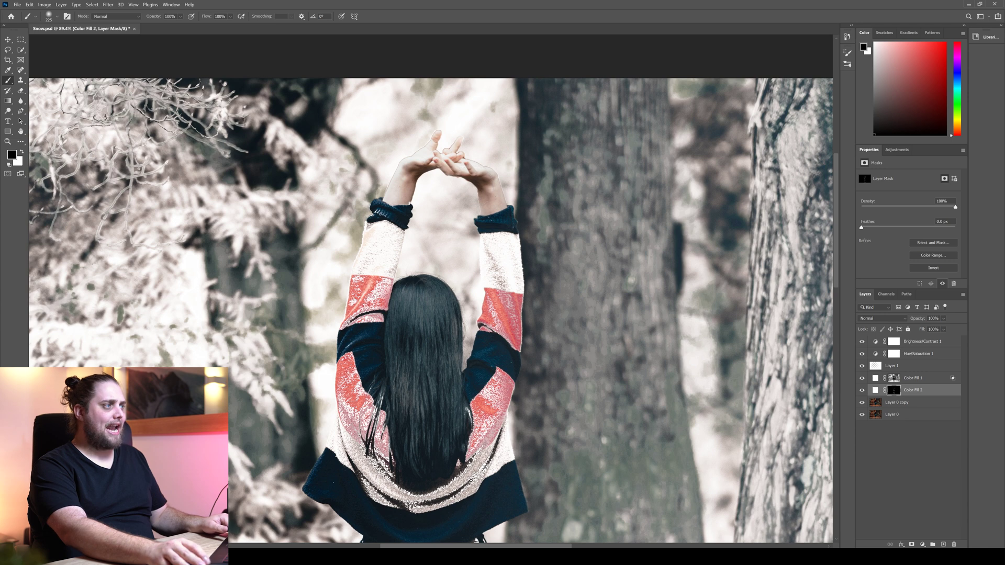
Paint the mask along the woman's left leg, resizing the brush to about 225 px.
{"action": "left_click_drag", "start_coordinate": [441, 405], "coordinate": [442, 2]}
{"action": "left_click_drag", "start_coordinate": [398, 220], "coordinate": [406, 175]}
{"action": "mouse_move", "coordinate": [362, 278]}
{"action": "left_mouse_down"}
{"action": "mouse_move", "coordinate": [344, 408]}
{"action": "mouse_move", "coordinate": [351, 382]}
{"action": "left_mouse_up"}
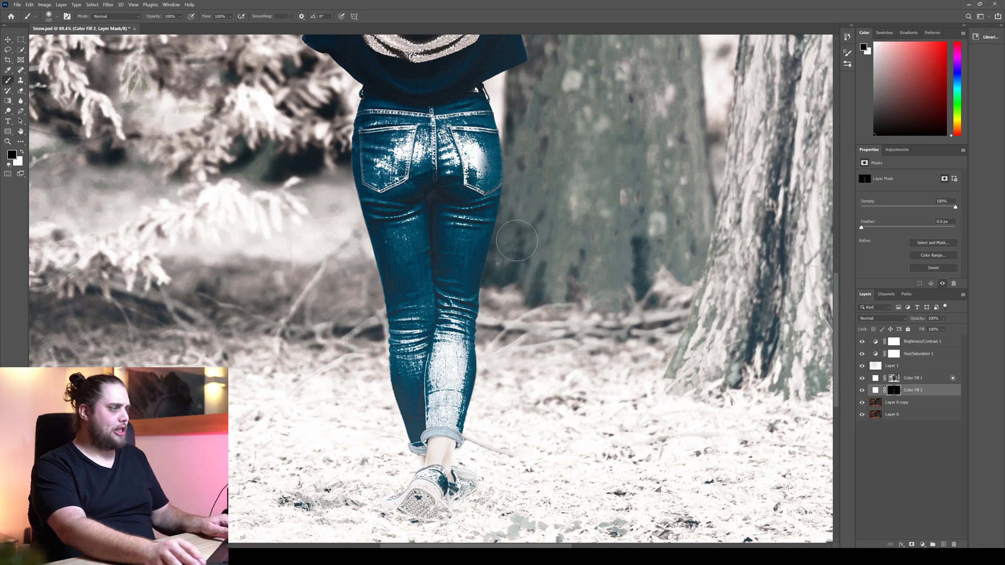
{"action": "left_click_drag", "start_coordinate": [528, 202], "coordinate": [536, 211]}
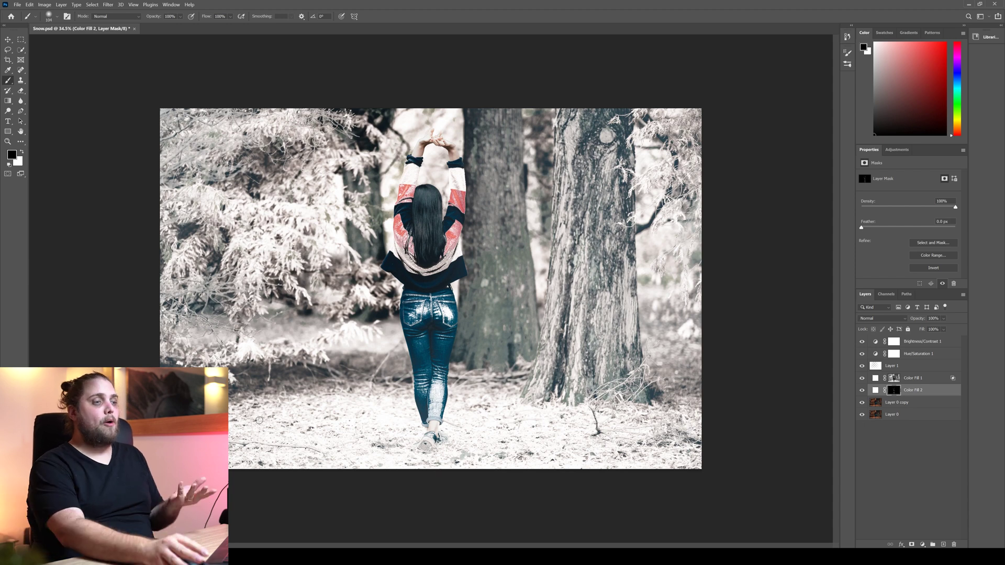
{"action": "left_click", "coordinate": [862, 390]}
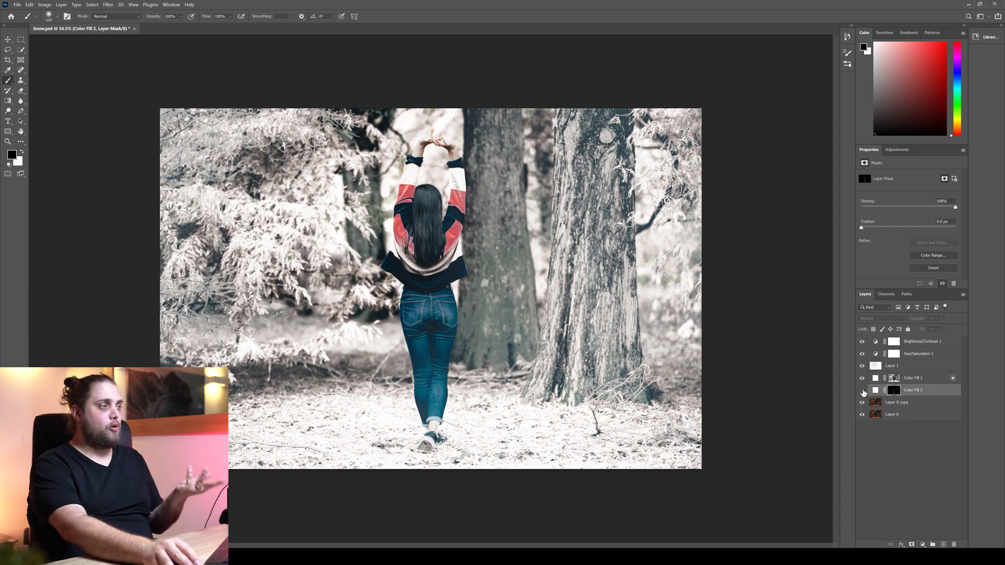
{"action": "left_click", "coordinate": [862, 390]}
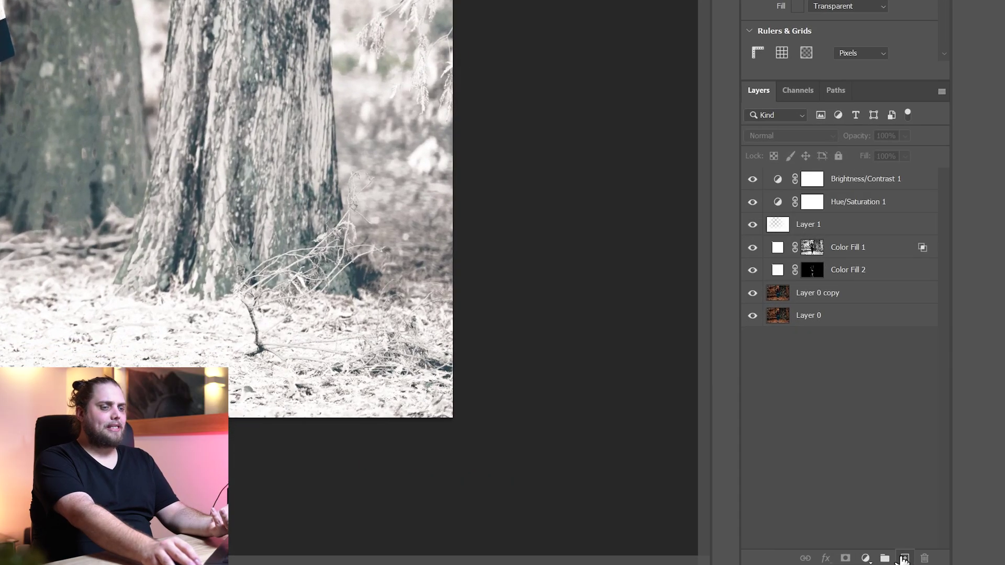
Add a new empty top layer and set the brush foreground colour to white (ffffff).
{"action": "left_click", "coordinate": [940, 546]}
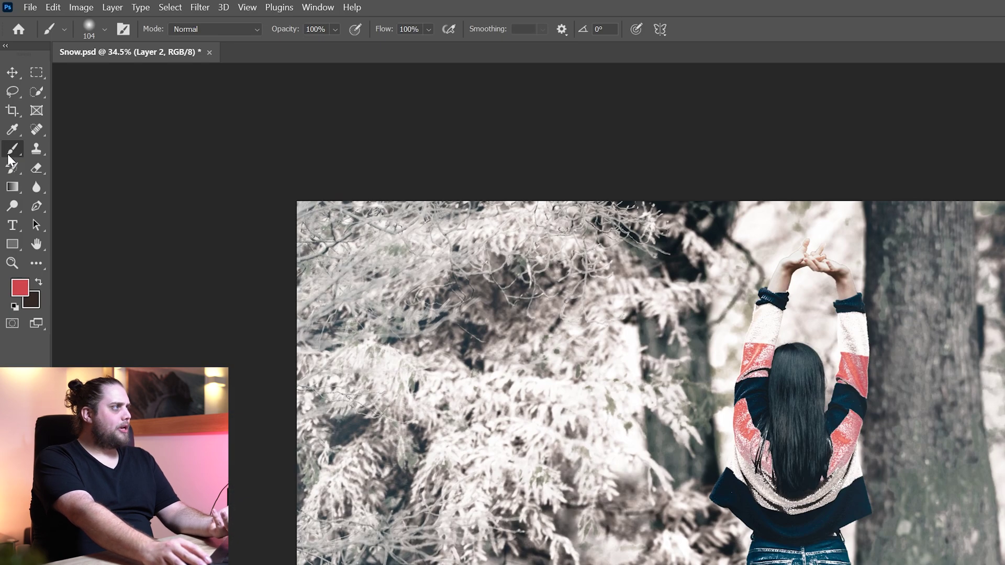
{"action": "key", "text": "b"}
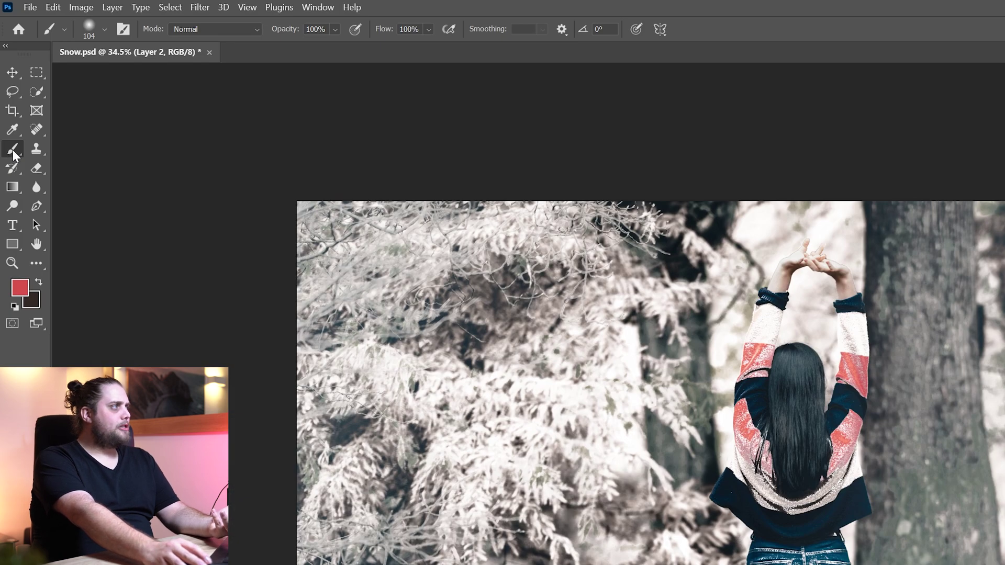
{"action": "left_click", "coordinate": [25, 291]}
{"action": "type", "text": "ffffff"}
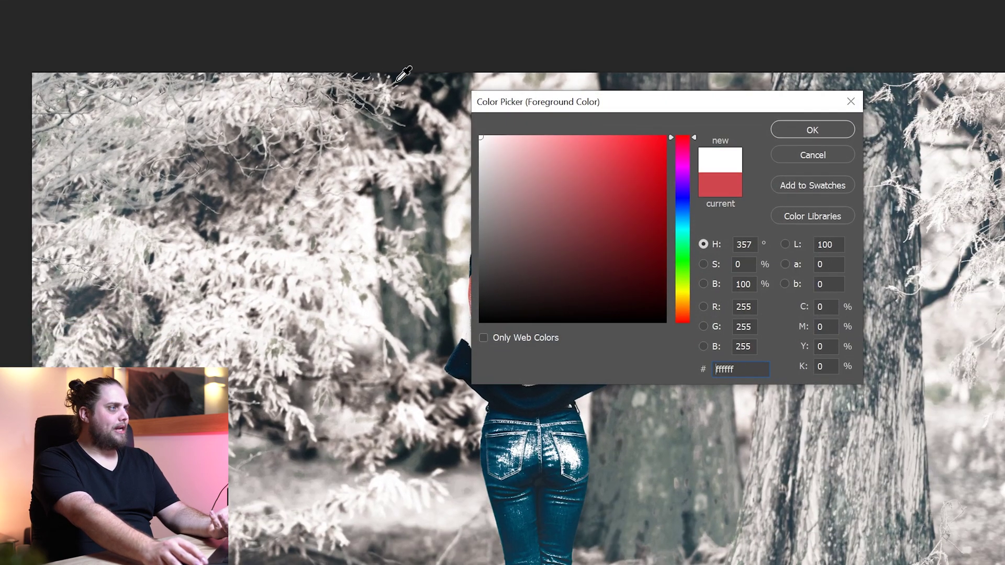
{"action": "left_click", "coordinate": [801, 130]}
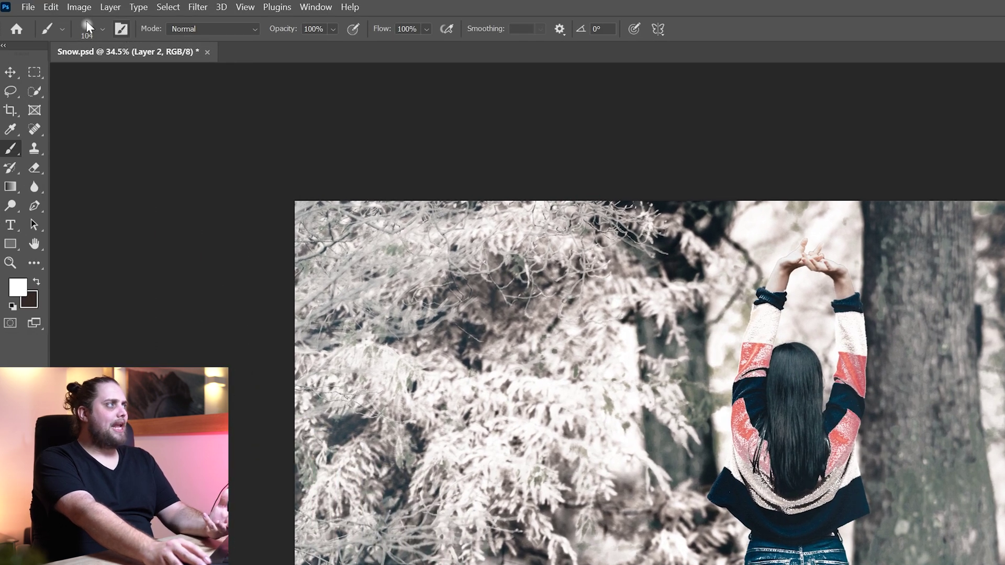
Enable brush Scattering at 1000% on both axes, with Count 1 and Count Jitter 81%.
{"action": "left_click", "coordinate": [125, 32]}
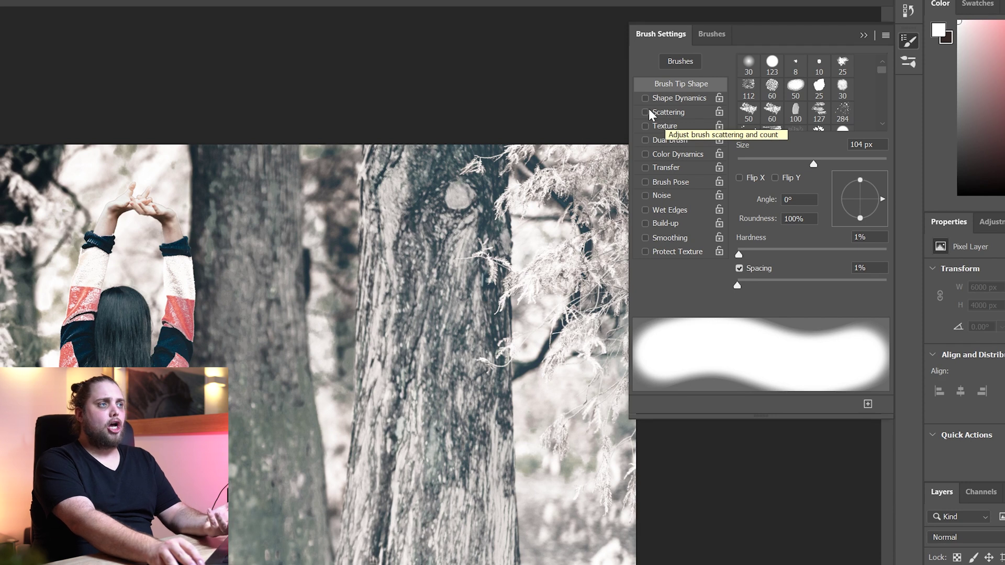
{"action": "left_click", "coordinate": [645, 112]}
{"action": "left_click", "coordinate": [678, 112]}
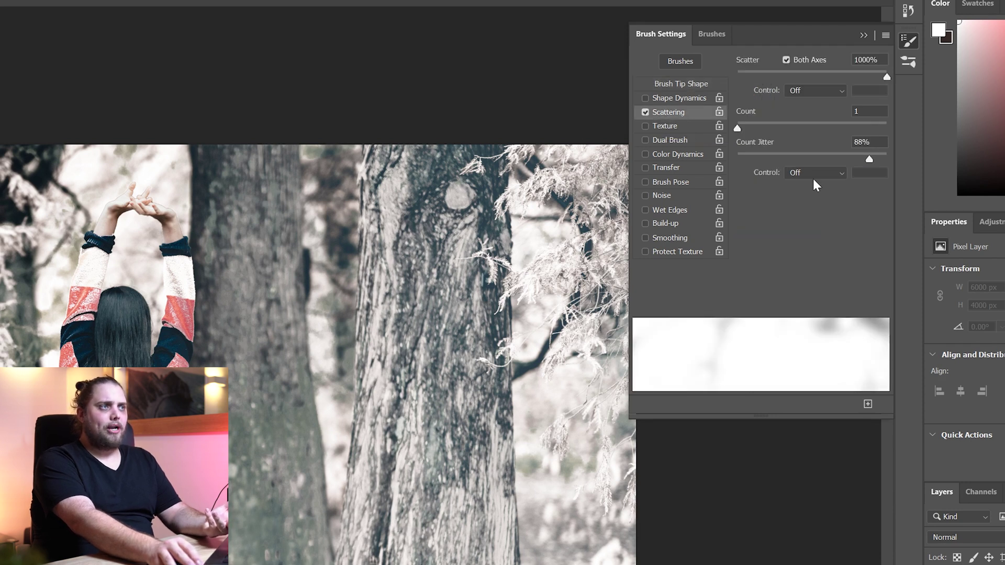
{"action": "left_click_drag", "start_coordinate": [740, 126], "coordinate": [756, 127]}
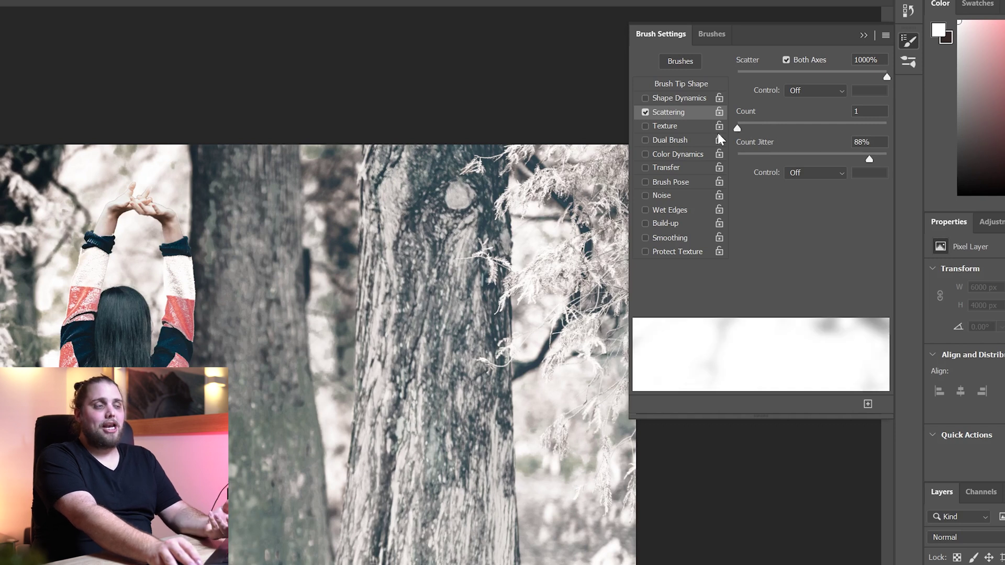
{"action": "left_click_drag", "start_coordinate": [868, 159], "coordinate": [796, 157]}
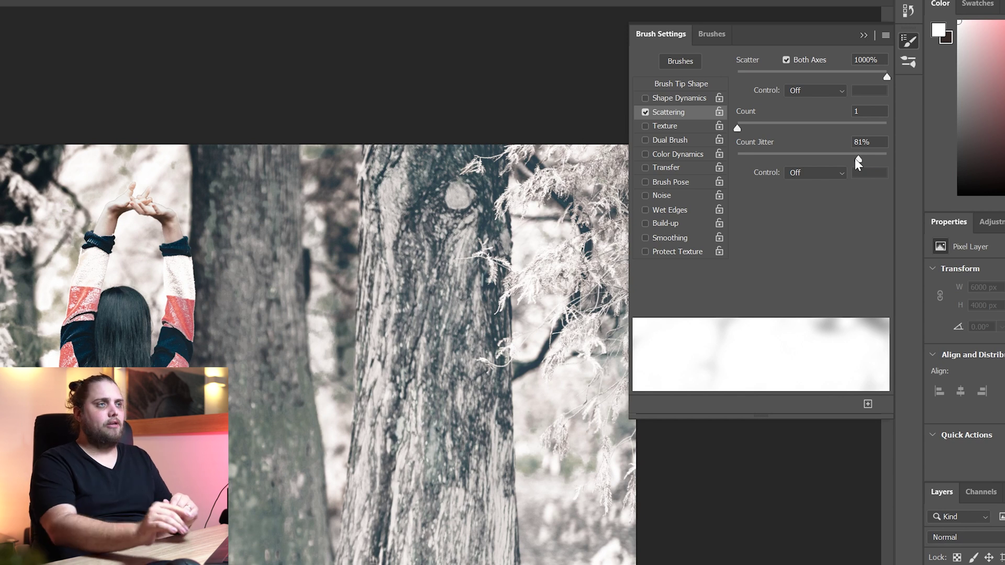
Enable Shape Dynamics with Size Jitter lowered to 50%.
{"action": "left_click", "coordinate": [645, 99]}
{"action": "left_click", "coordinate": [680, 99]}
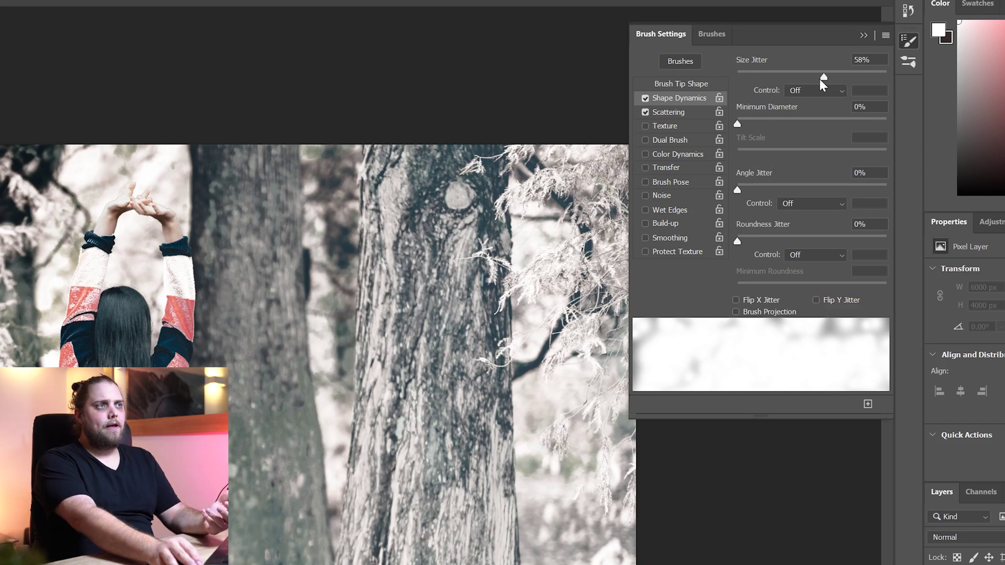
{"action": "left_click_drag", "start_coordinate": [820, 80], "coordinate": [813, 80]}
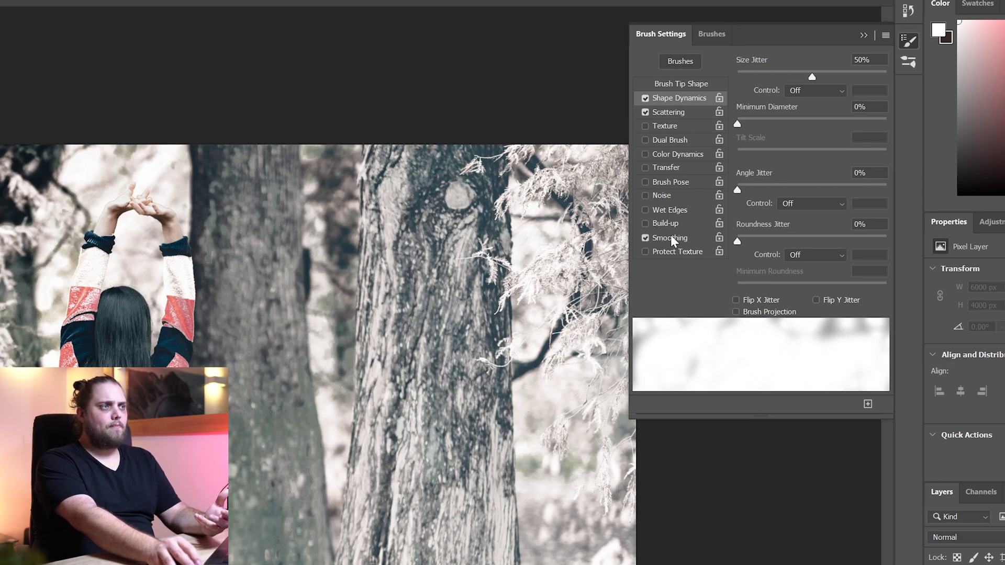
Widen the brush tip spacing and turn on Transfer with 25% Flow Jitter.
{"action": "left_click", "coordinate": [688, 85]}
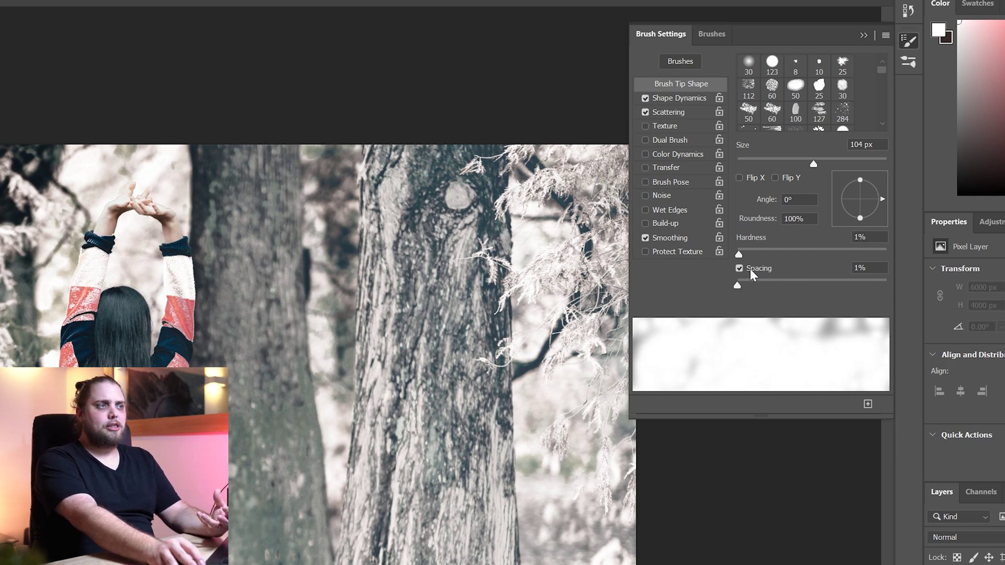
{"action": "mouse_move", "coordinate": [737, 286]}
{"action": "left_mouse_down"}
{"action": "mouse_move", "coordinate": [827, 285]}
{"action": "mouse_move", "coordinate": [805, 285]}
{"action": "mouse_move", "coordinate": [819, 285]}
{"action": "left_mouse_up"}
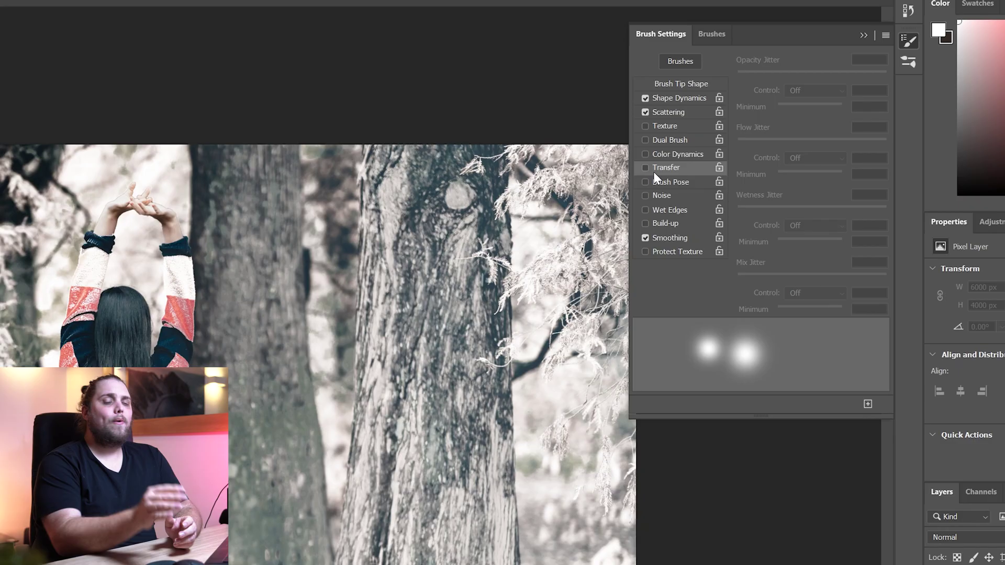
{"action": "left_click", "coordinate": [646, 168]}
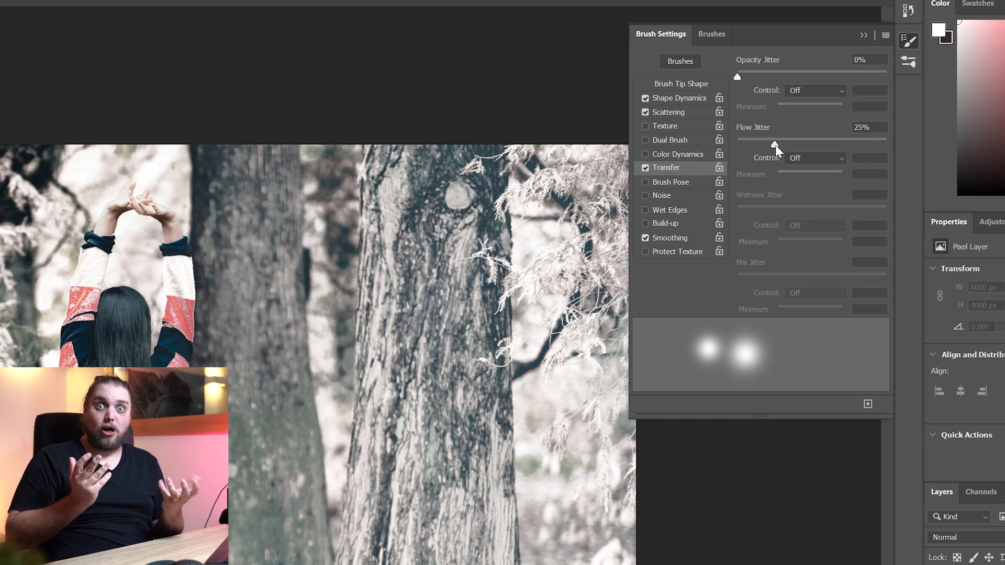
Collapse the Brush Settings panel and shrink the brush to about 81 px.
{"action": "left_click", "coordinate": [861, 34]}
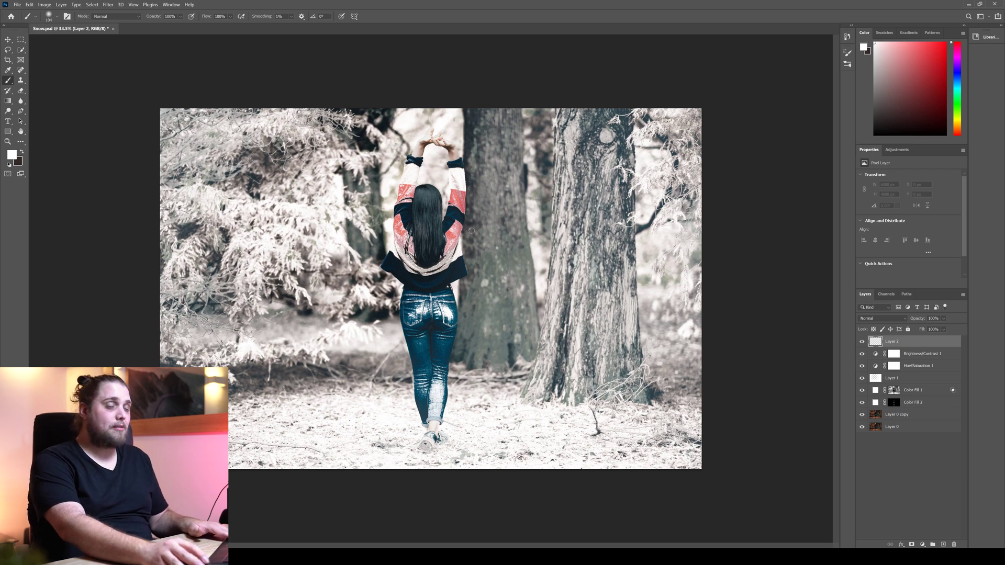
{"action": "left_click_drag", "start_coordinate": [487, 234], "coordinate": [487, 233]}
{"action": "left_click_drag", "start_coordinate": [547, 193], "coordinate": [547, 193]}
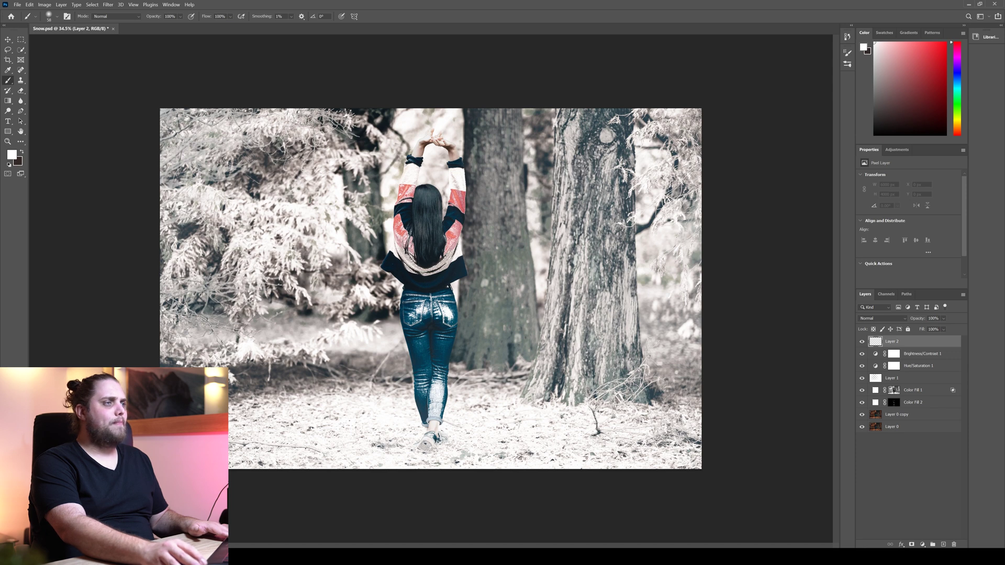
Paint white snow around the woman and trunk, across the upper image and the lower scene.
{"action": "mouse_move", "coordinate": [497, 146]}
{"action": "left_mouse_down"}
{"action": "mouse_move", "coordinate": [471, 189]}
{"action": "mouse_move", "coordinate": [471, 220]}
{"action": "mouse_move", "coordinate": [430, 325]}
{"action": "mouse_move", "coordinate": [445, 377]}
{"action": "mouse_move", "coordinate": [434, 445]}
{"action": "left_mouse_up"}
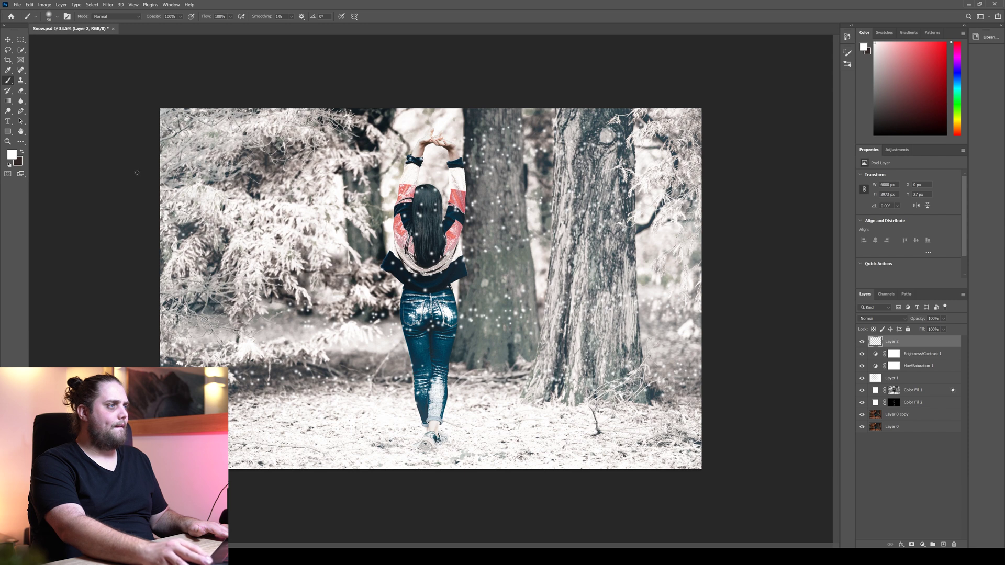
{"action": "mouse_move", "coordinate": [137, 172]}
{"action": "left_mouse_down"}
{"action": "mouse_move", "coordinate": [314, 136]}
{"action": "mouse_move", "coordinate": [445, 136]}
{"action": "mouse_move", "coordinate": [471, 209]}
{"action": "mouse_move", "coordinate": [524, 282]}
{"action": "left_mouse_up"}
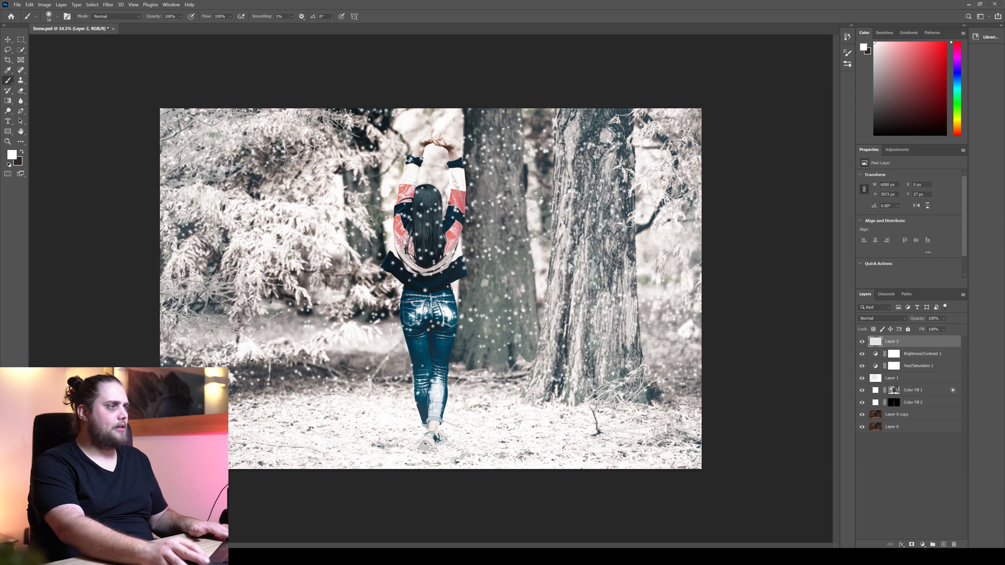
{"action": "left_click_drag", "start_coordinate": [251, 374], "coordinate": [783, 357]}
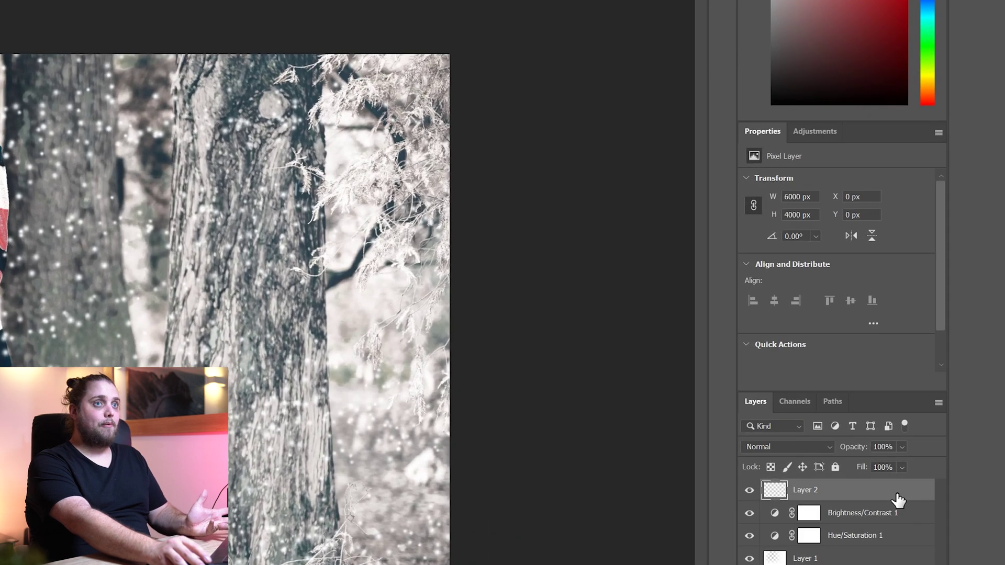
Convert Layer 2 to a smart object and preview Motion Blur at -41° and 31 pixels.
{"action": "right_click", "coordinate": [938, 359]}
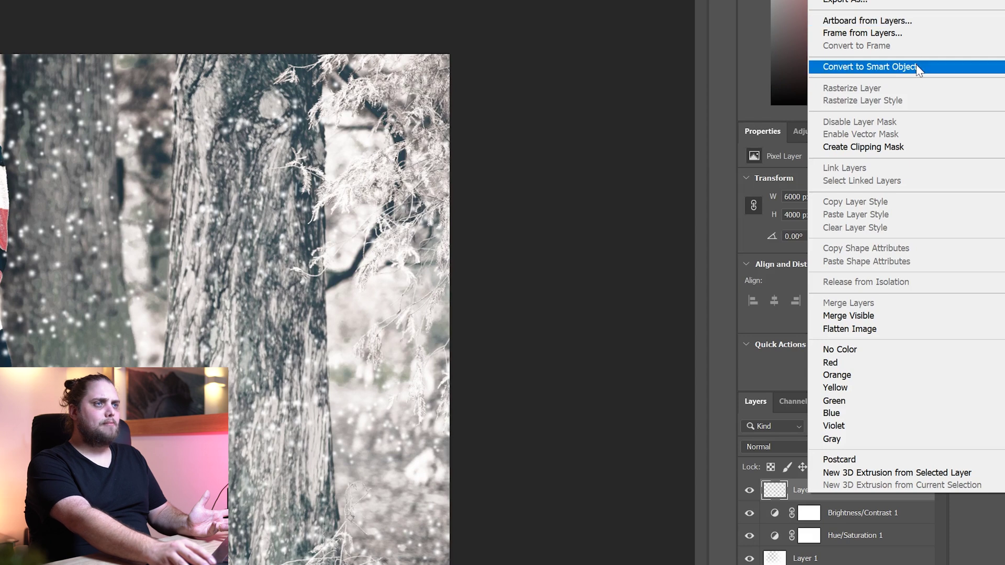
{"action": "left_click", "coordinate": [929, 70]}
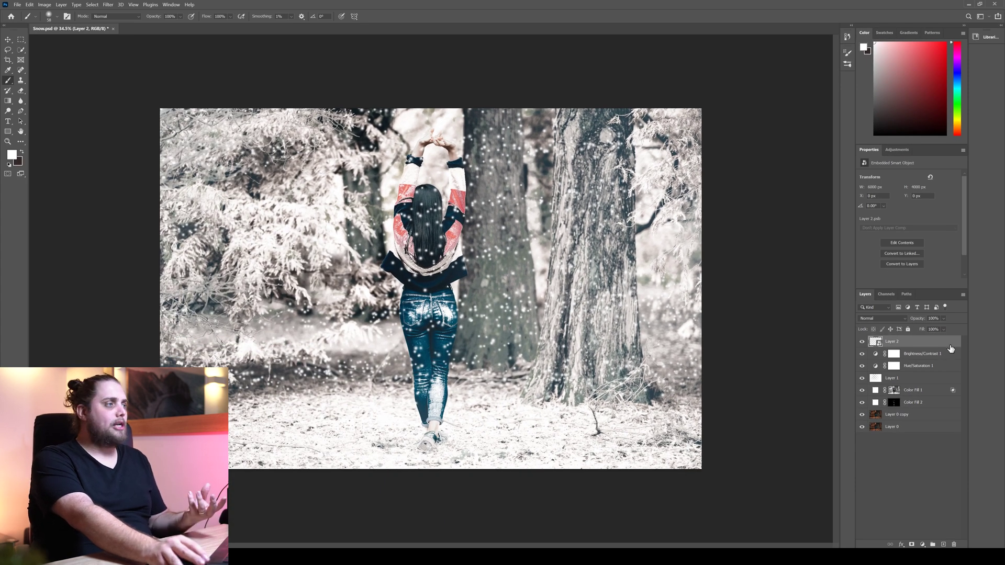
{"action": "left_click", "coordinate": [112, 6]}
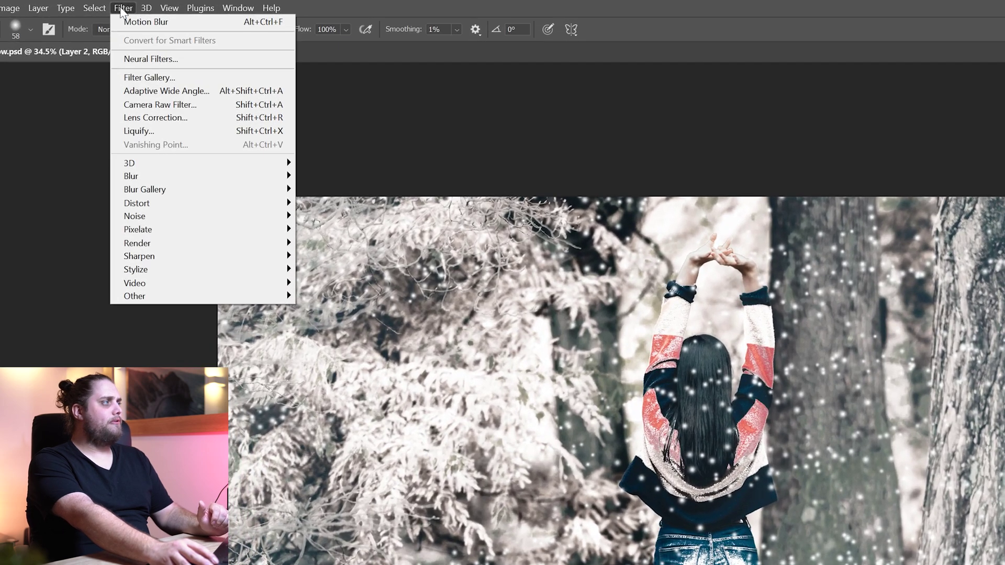
{"action": "mouse_move", "coordinate": [280, 178]}
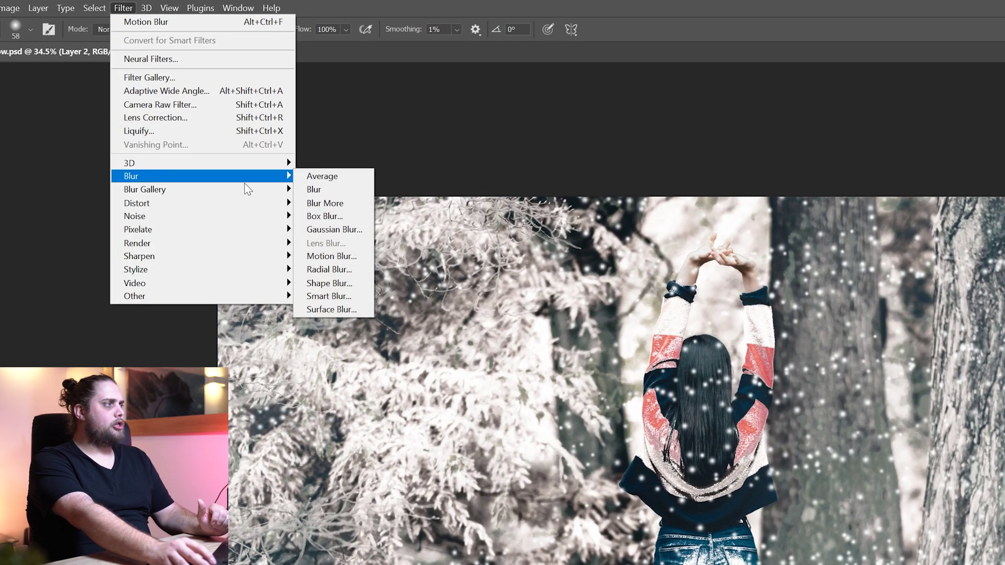
{"action": "left_click", "coordinate": [355, 259]}
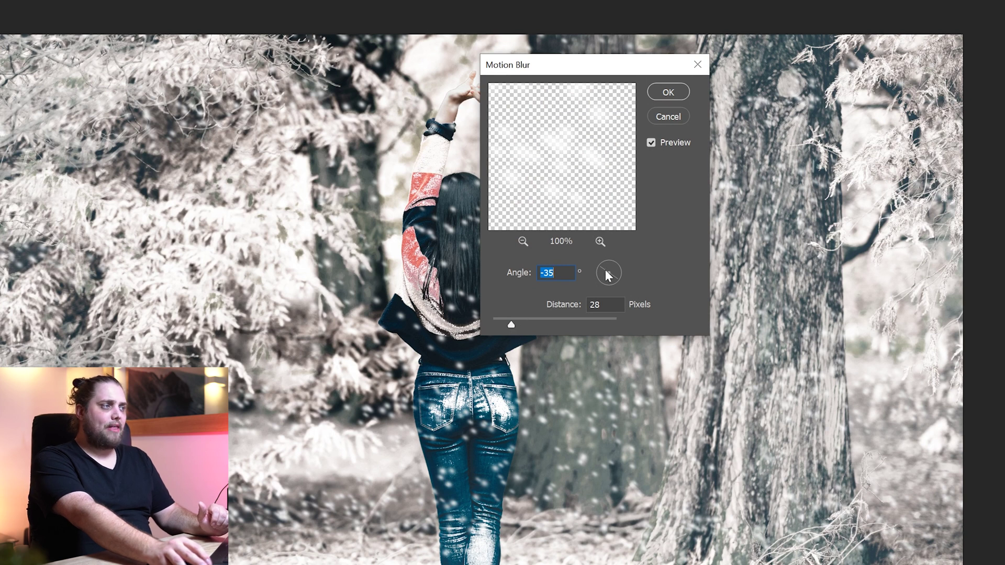
{"action": "key", "text": "Down"}
{"action": "key", "text": "Down"}
{"action": "key", "text": "Down"}
{"action": "key", "text": "Down"}
{"action": "key", "text": "Down"}
{"action": "key", "text": "Down"}
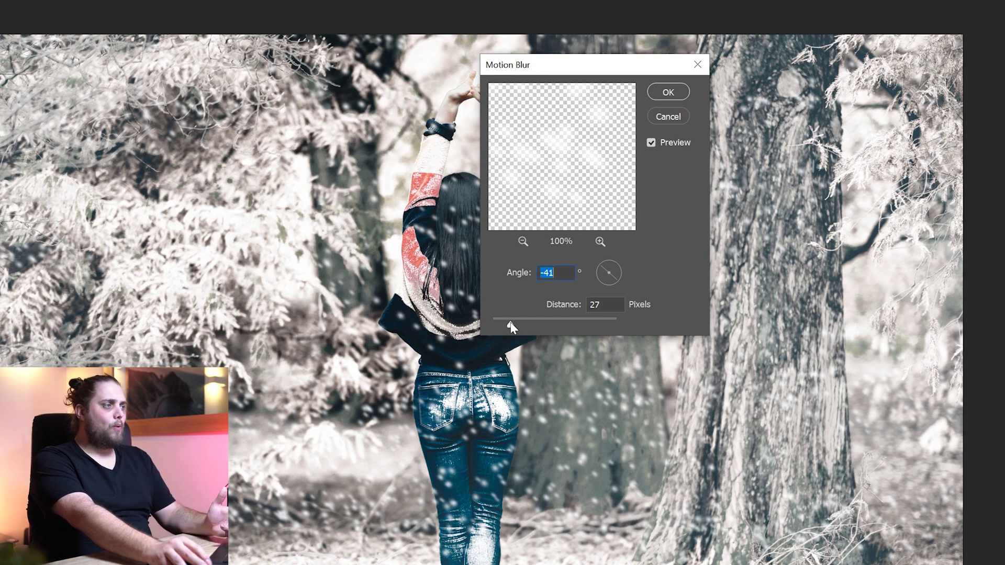
{"action": "mouse_move", "coordinate": [510, 322]}
{"action": "left_mouse_down"}
{"action": "mouse_move", "coordinate": [527, 322]}
{"action": "mouse_move", "coordinate": [513, 326]}
{"action": "left_mouse_up"}
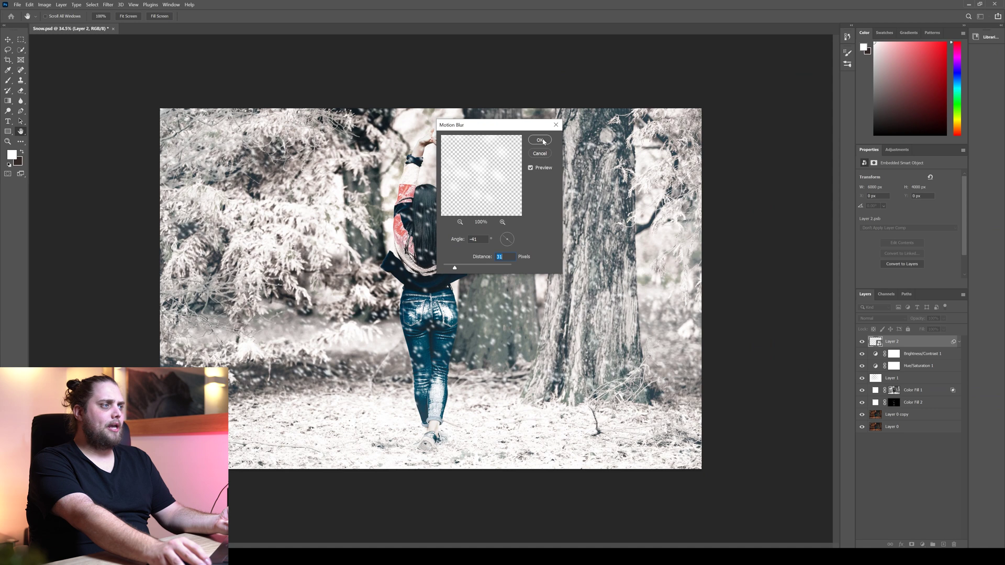
Commit the -41°, 31-pixel Motion Blur as a smart filter on Layer 2.
{"action": "left_click", "coordinate": [540, 141]}
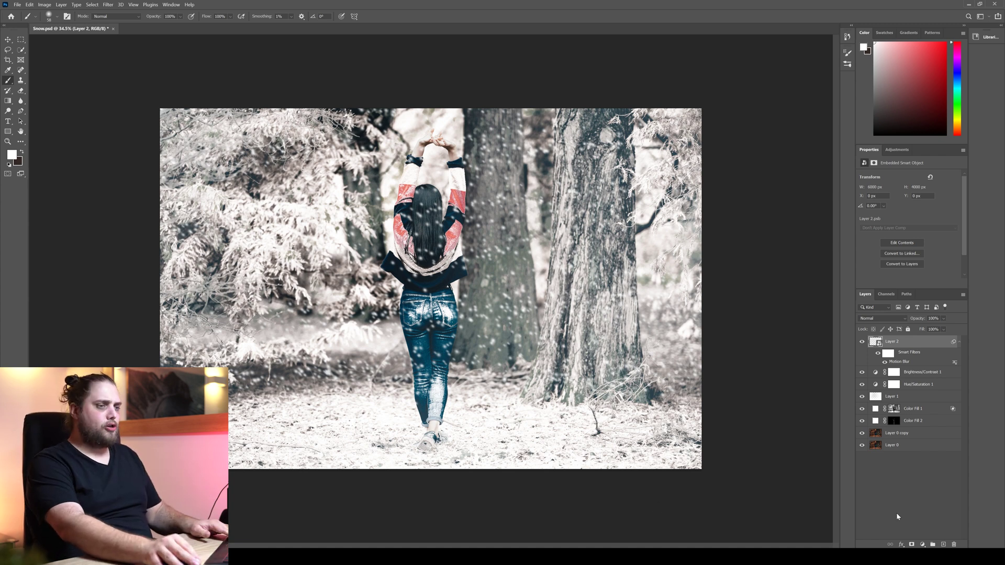
{"action": "left_click", "coordinate": [862, 445], "text": "alt"}
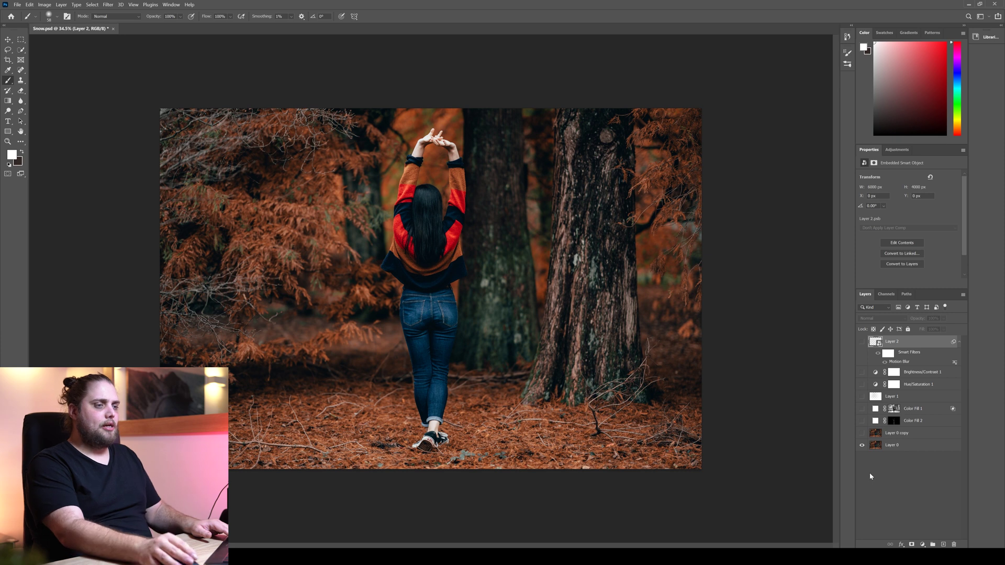
{"action": "left_click", "coordinate": [862, 446], "text": "alt"}
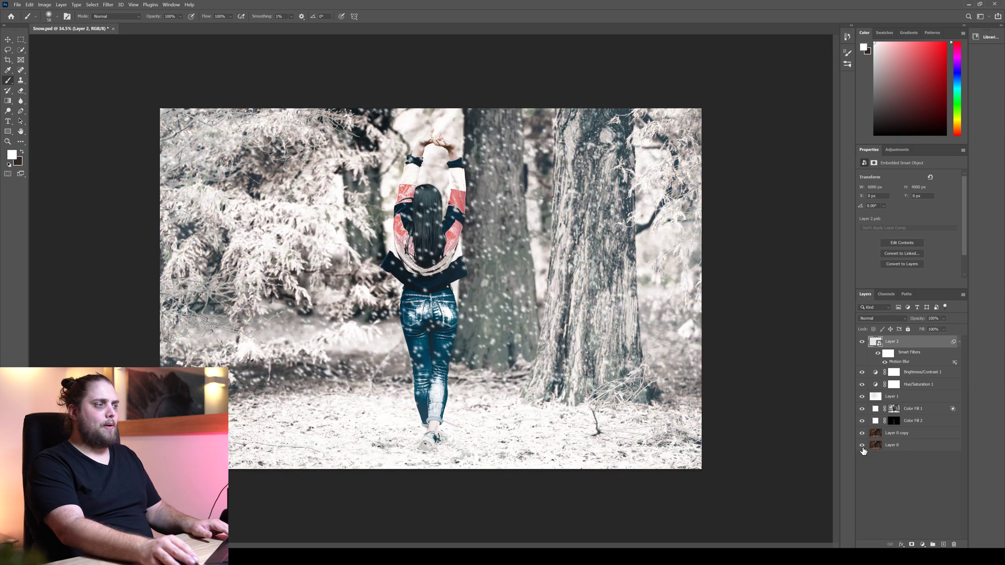
{"action": "left_click", "coordinate": [863, 446], "text": "alt"}
{"action": "left_click", "coordinate": [862, 446], "text": "alt"}
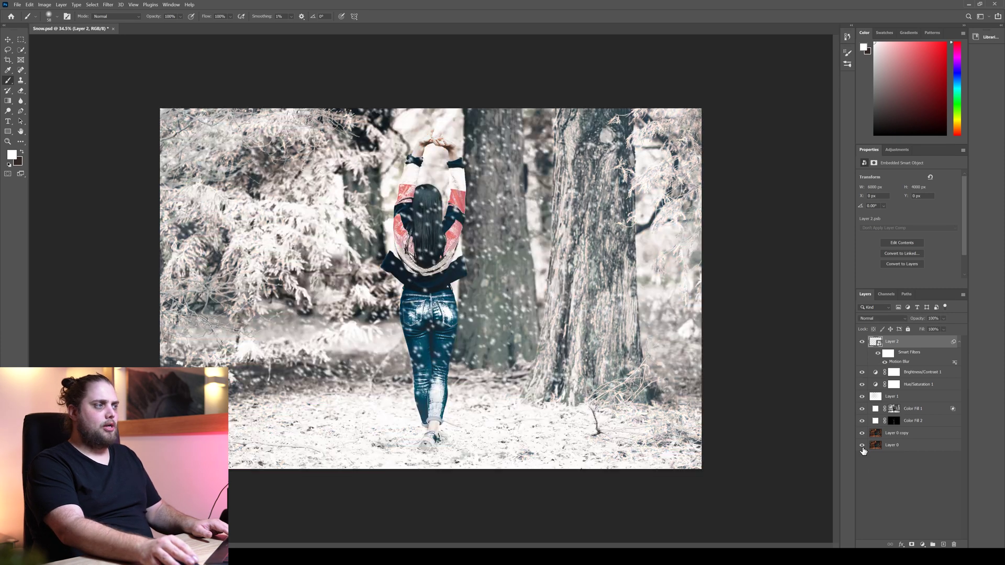